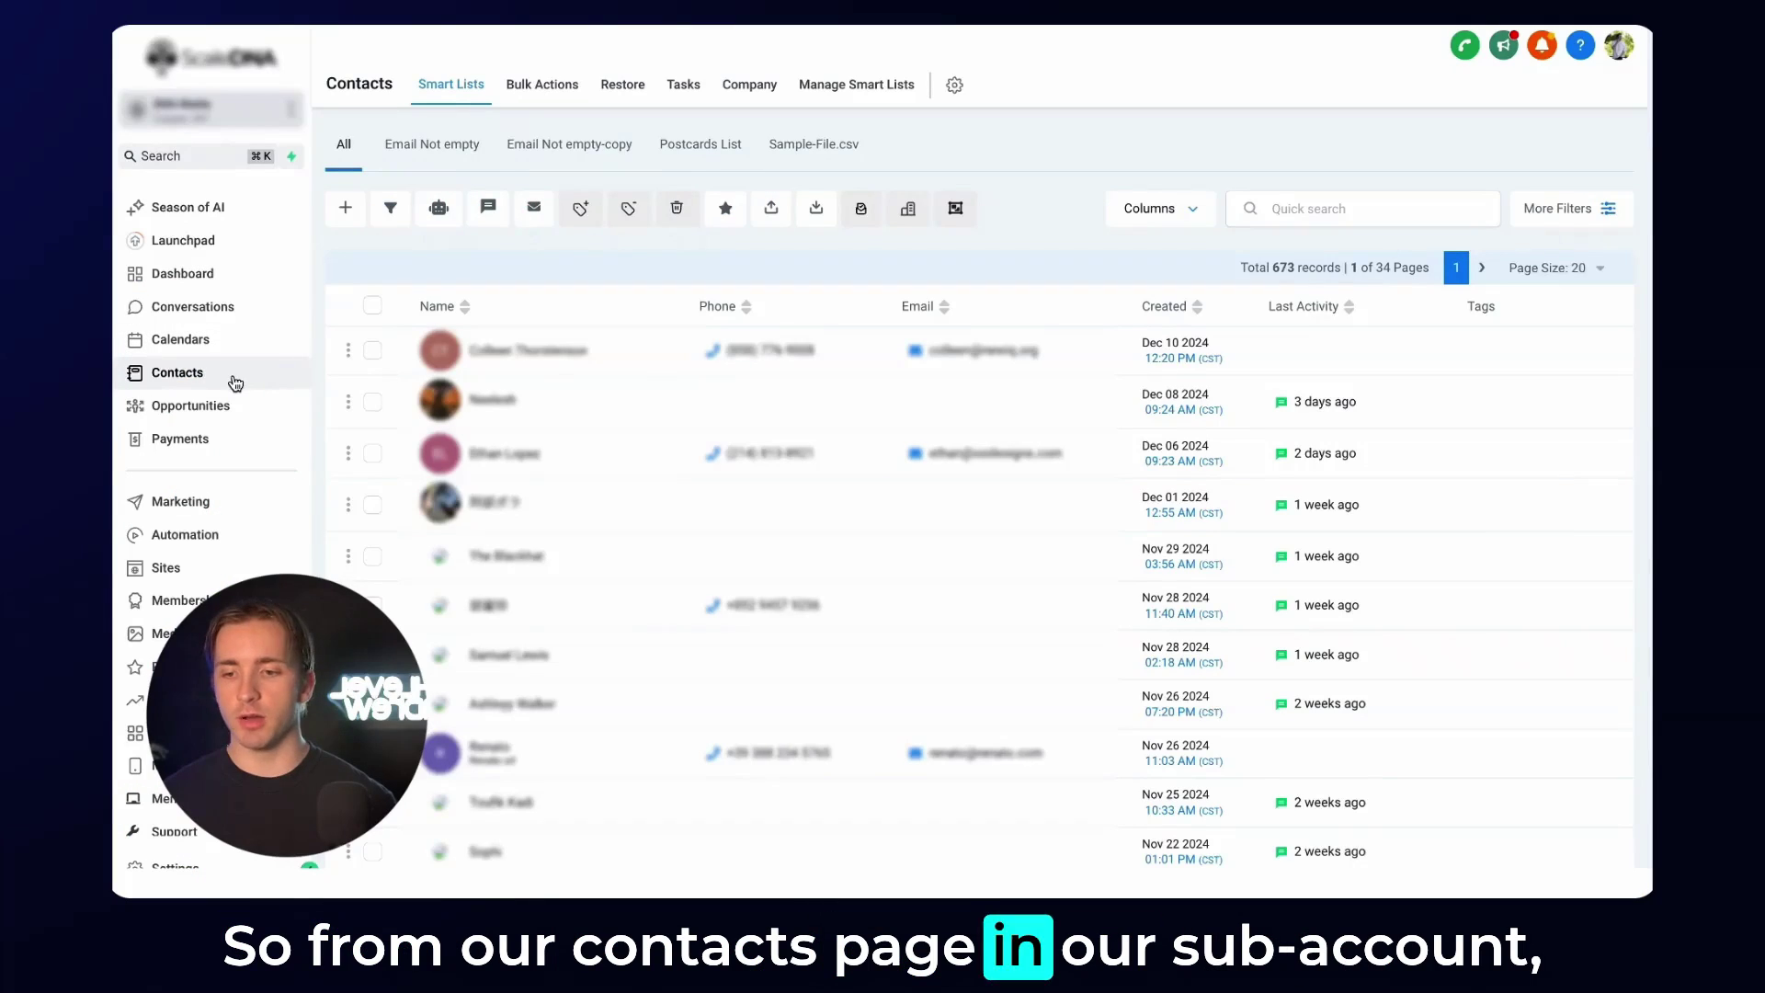
- Add a Phone 'Is not empty' contact filter, narrowing the list to 84 records
{"action": "left_click", "coordinate": [1578, 203]}
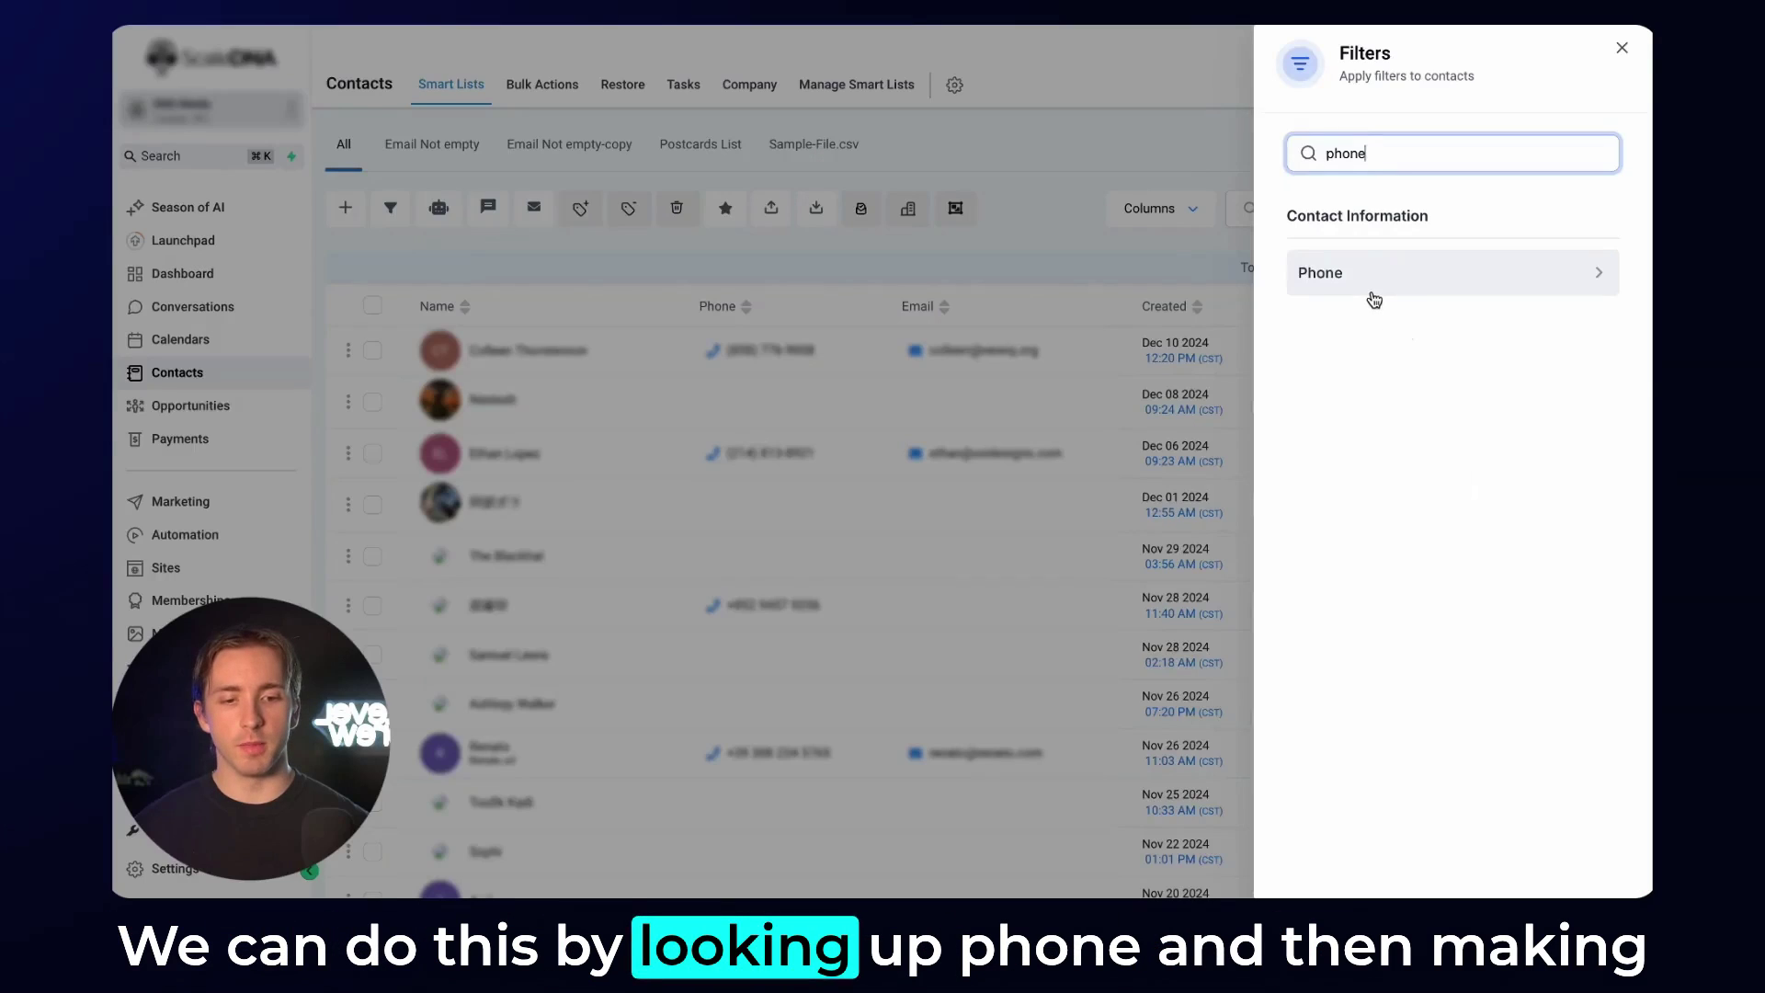
{"action": "left_click", "coordinate": [1372, 292]}
{"action": "left_click", "coordinate": [1292, 490]}
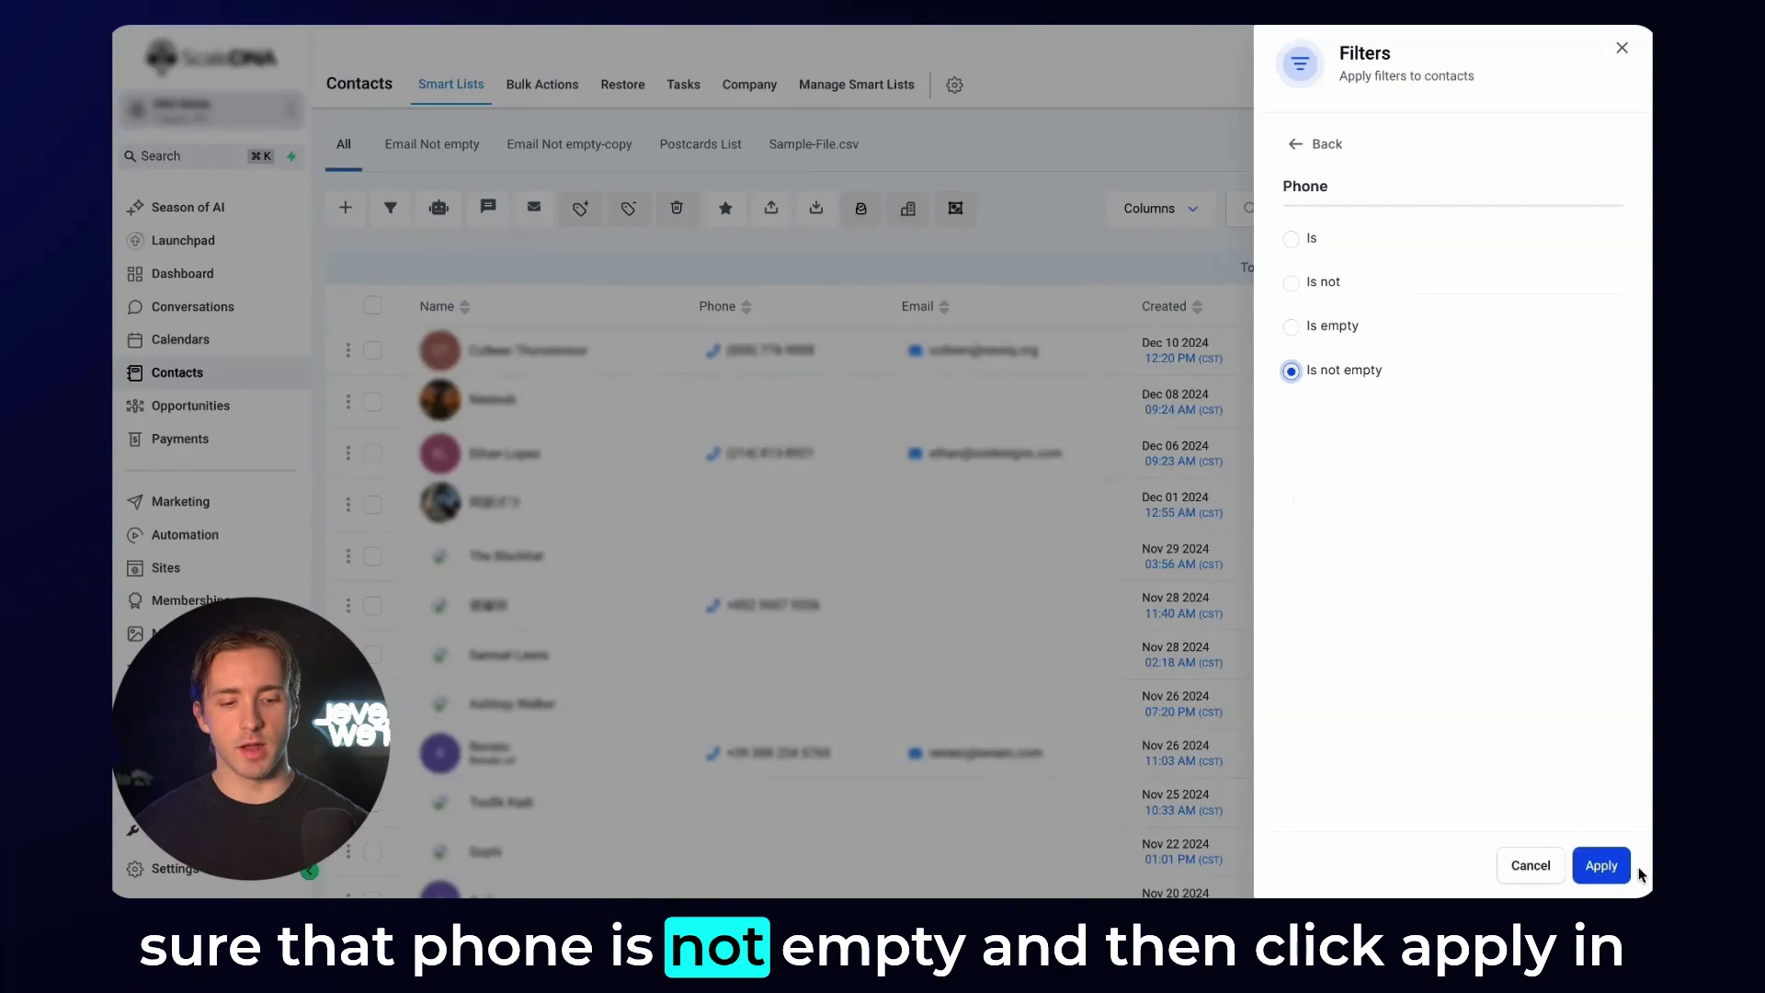
{"action": "left_click", "coordinate": [1625, 869]}
{"action": "left_click", "coordinate": [1214, 286]}
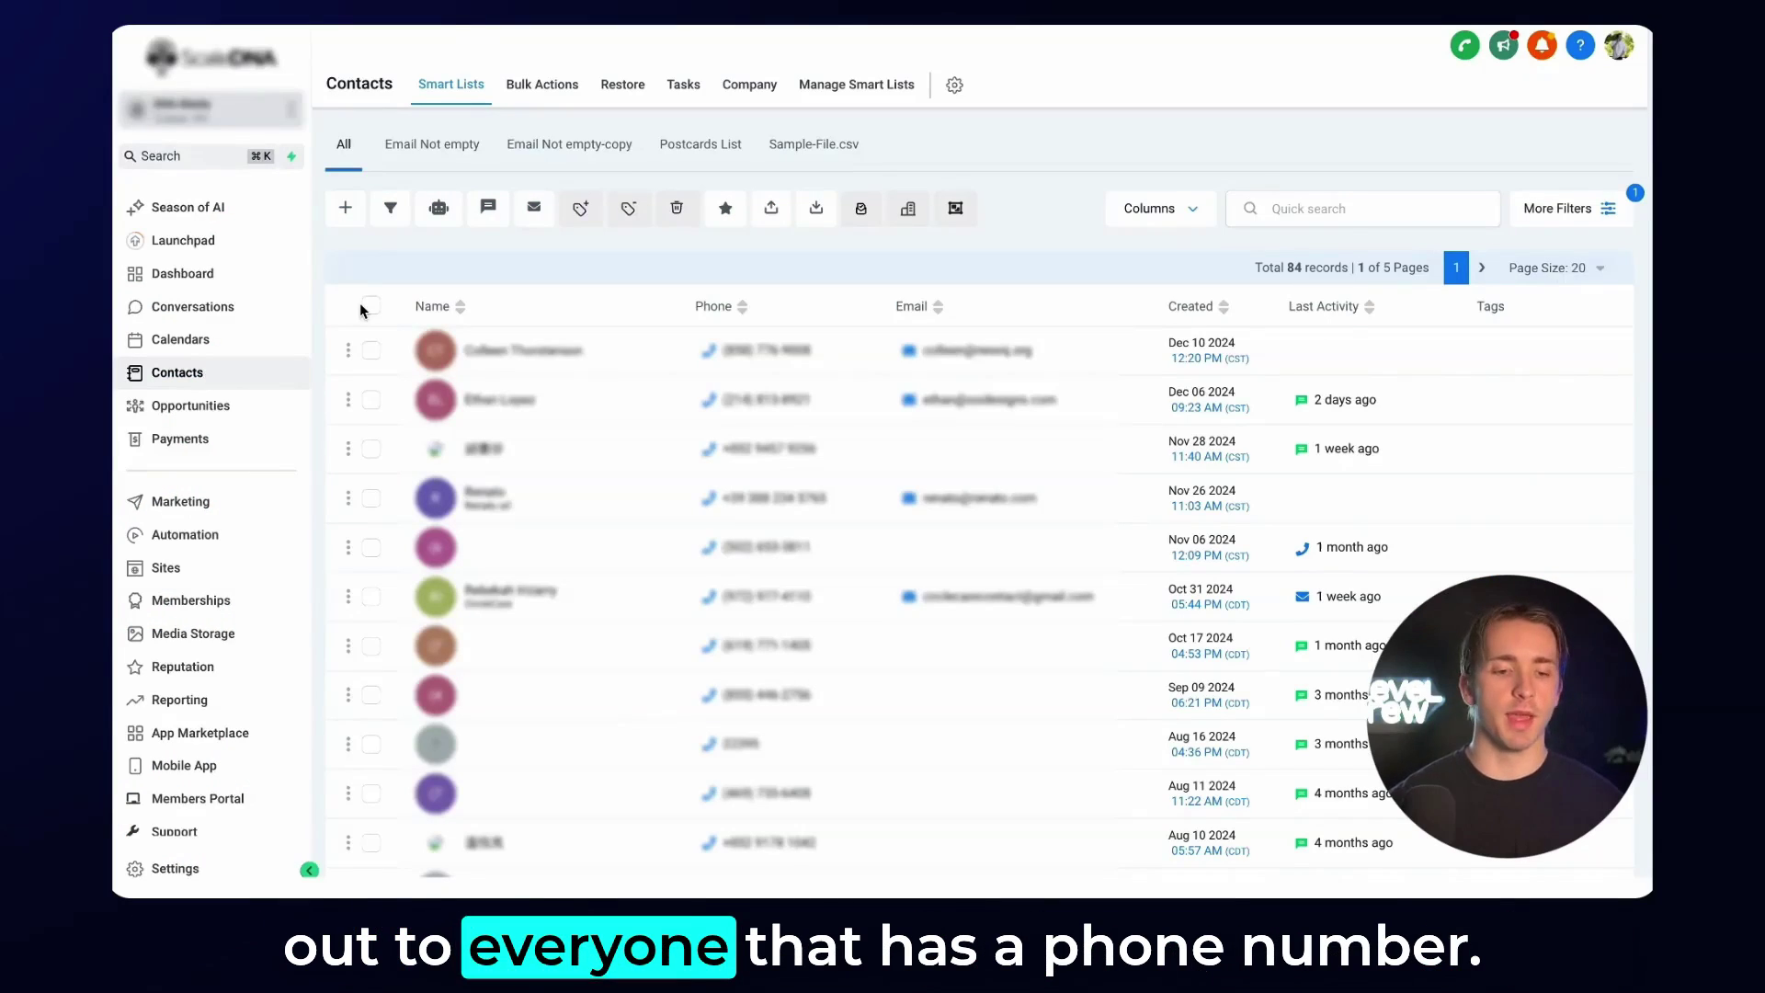
- Select all 84 filtered contacts and start a Send SMS action for them
{"action": "left_click", "coordinate": [373, 310]}
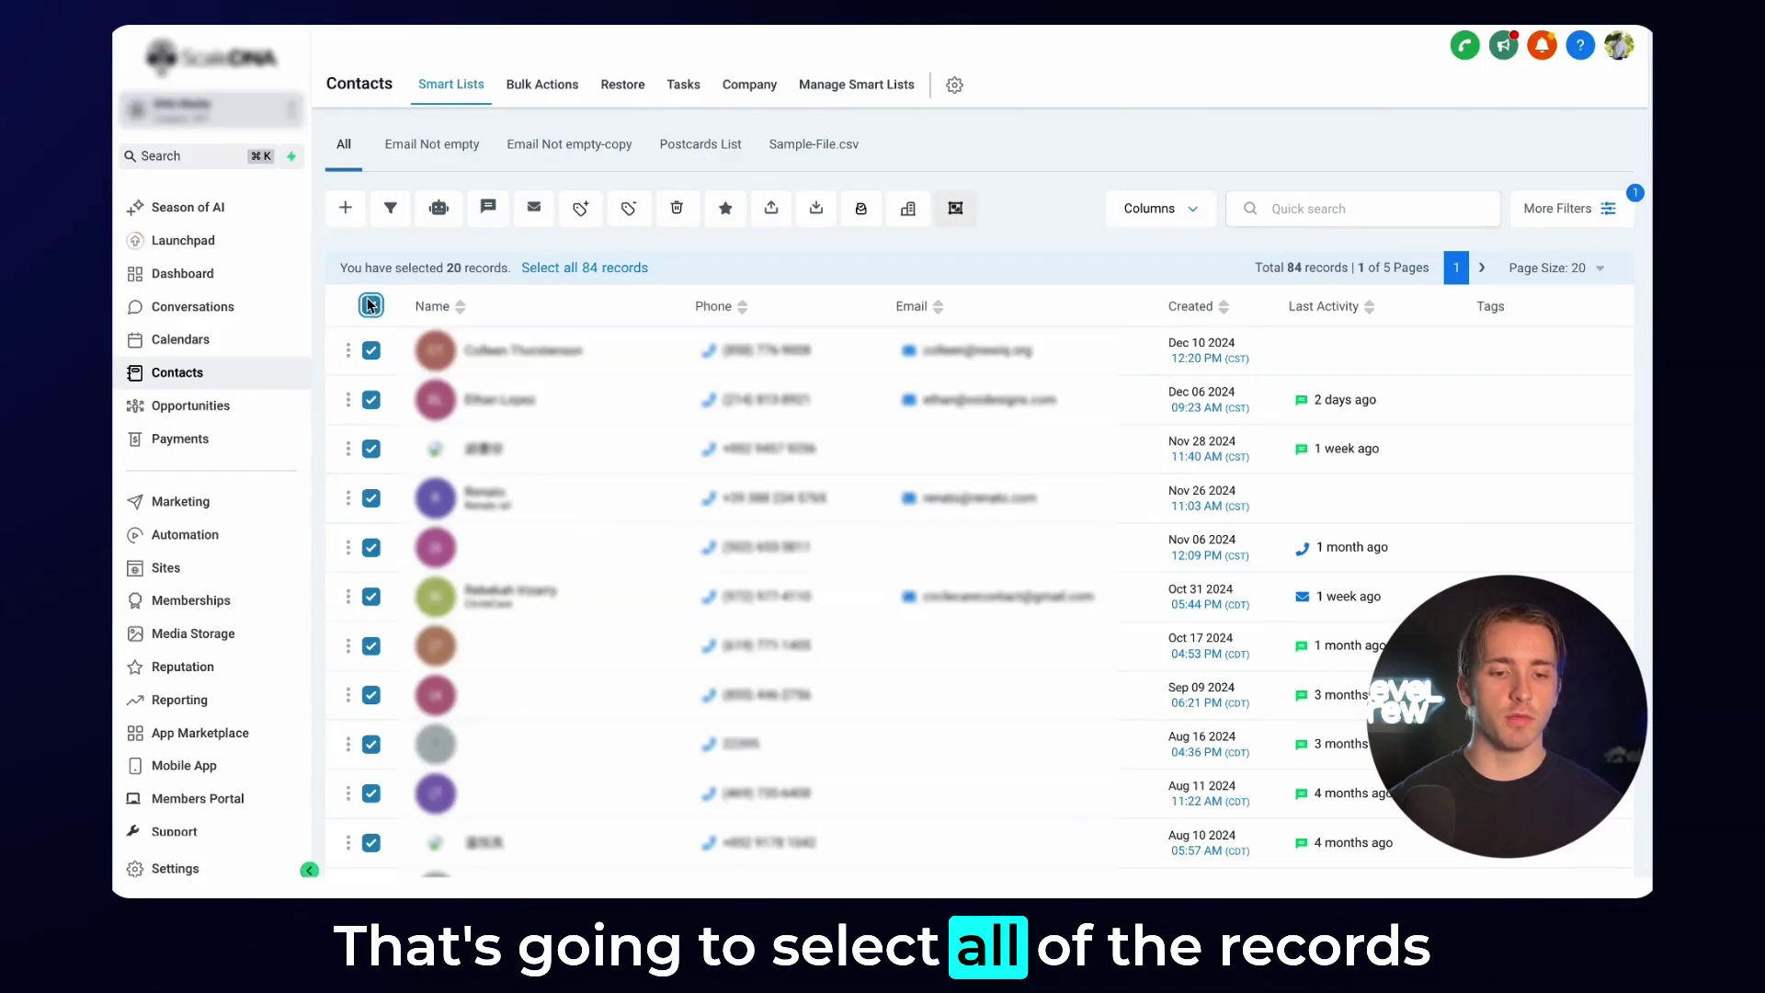
{"action": "left_click", "coordinate": [565, 267]}
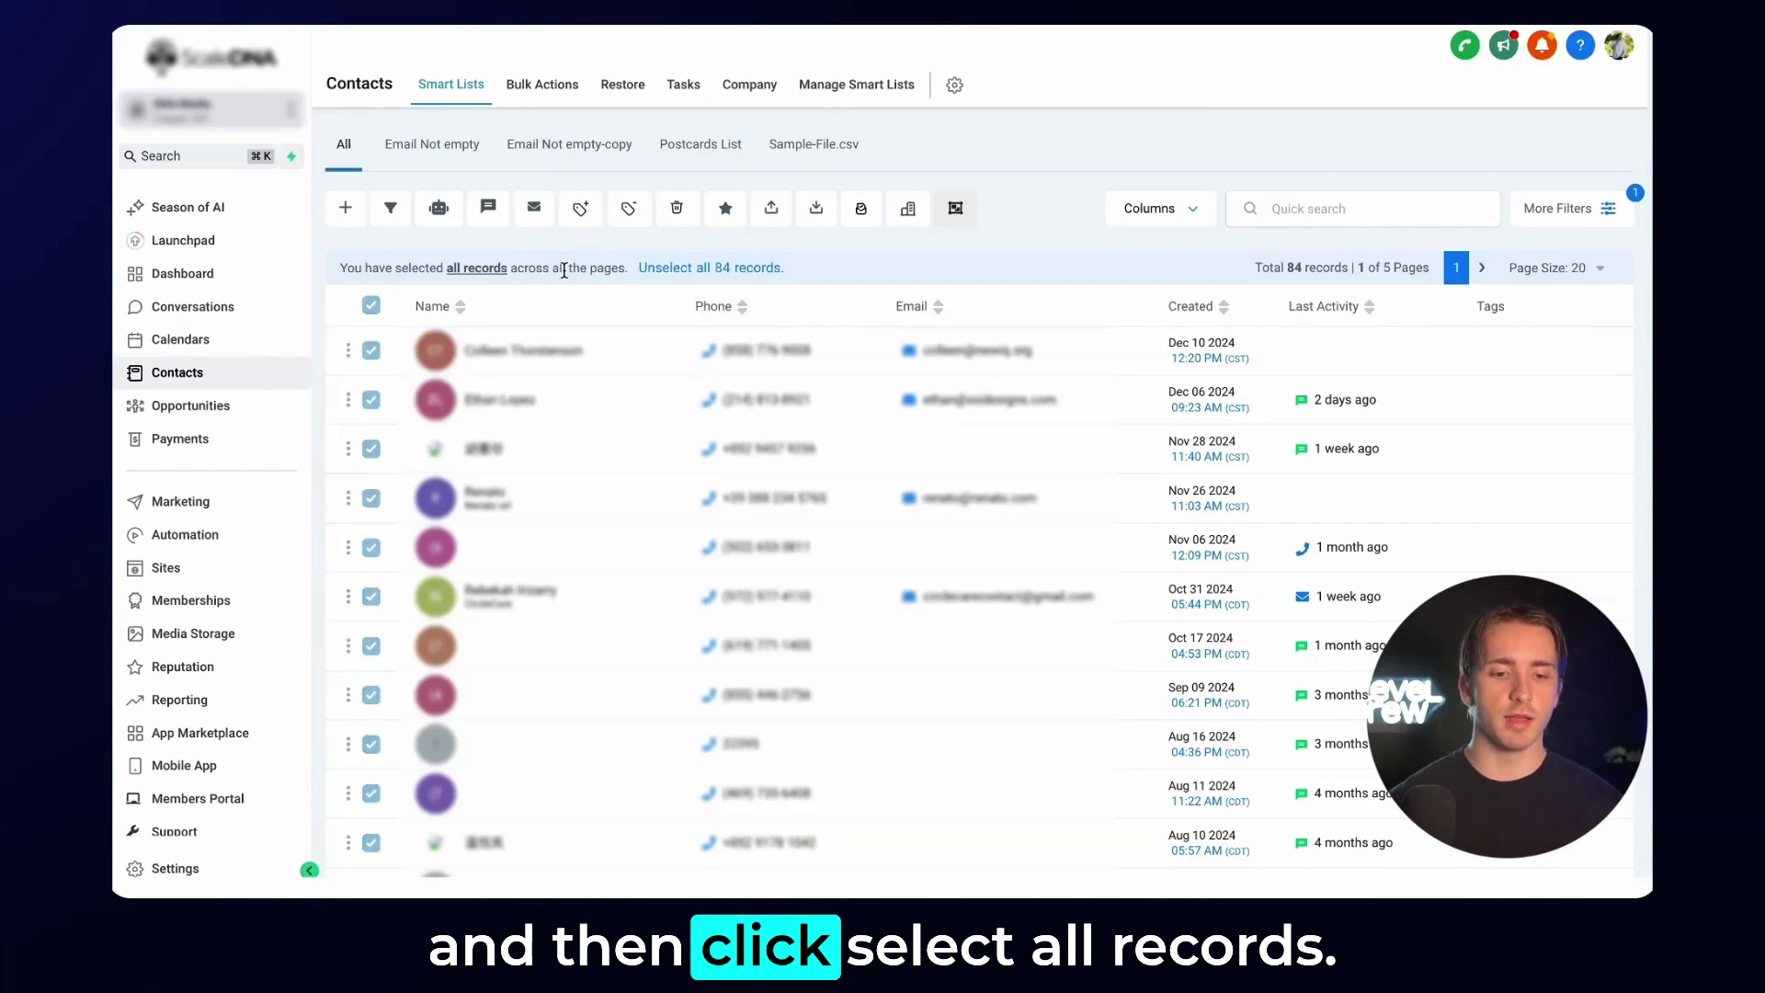
{"action": "left_click", "coordinate": [497, 220]}
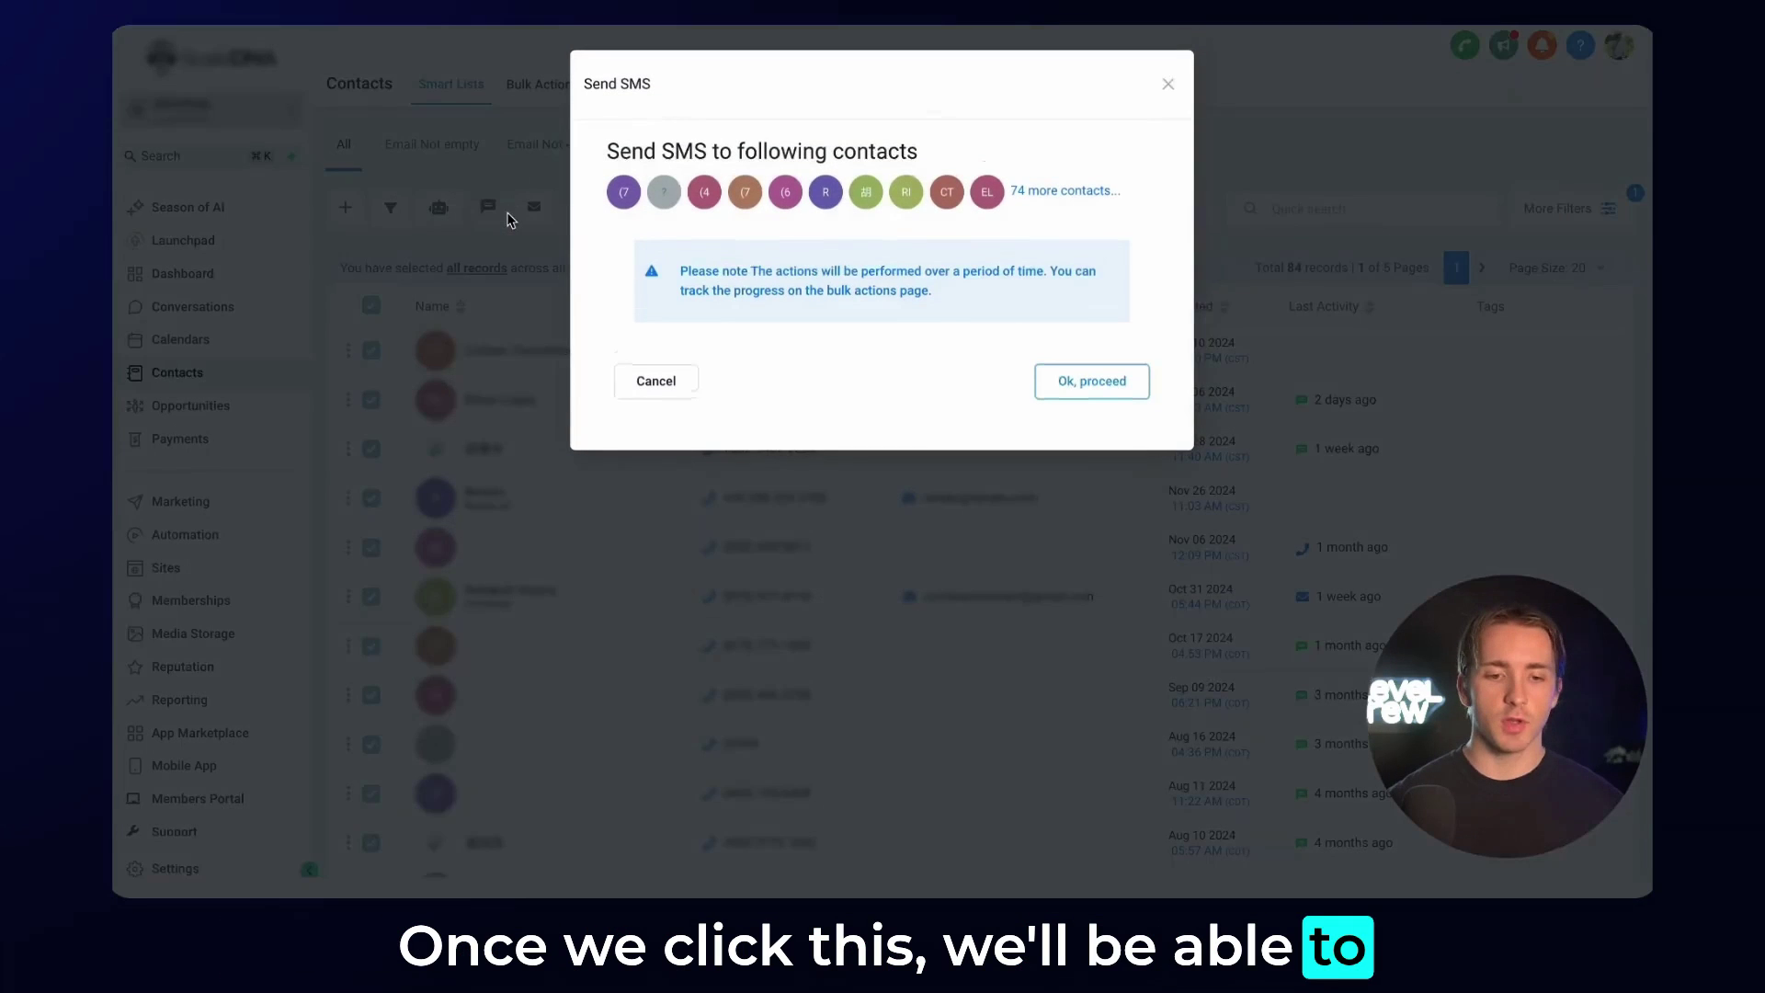
- Choose the From phone number and fill the message from a saved SMS template
{"action": "left_click", "coordinate": [1063, 383]}
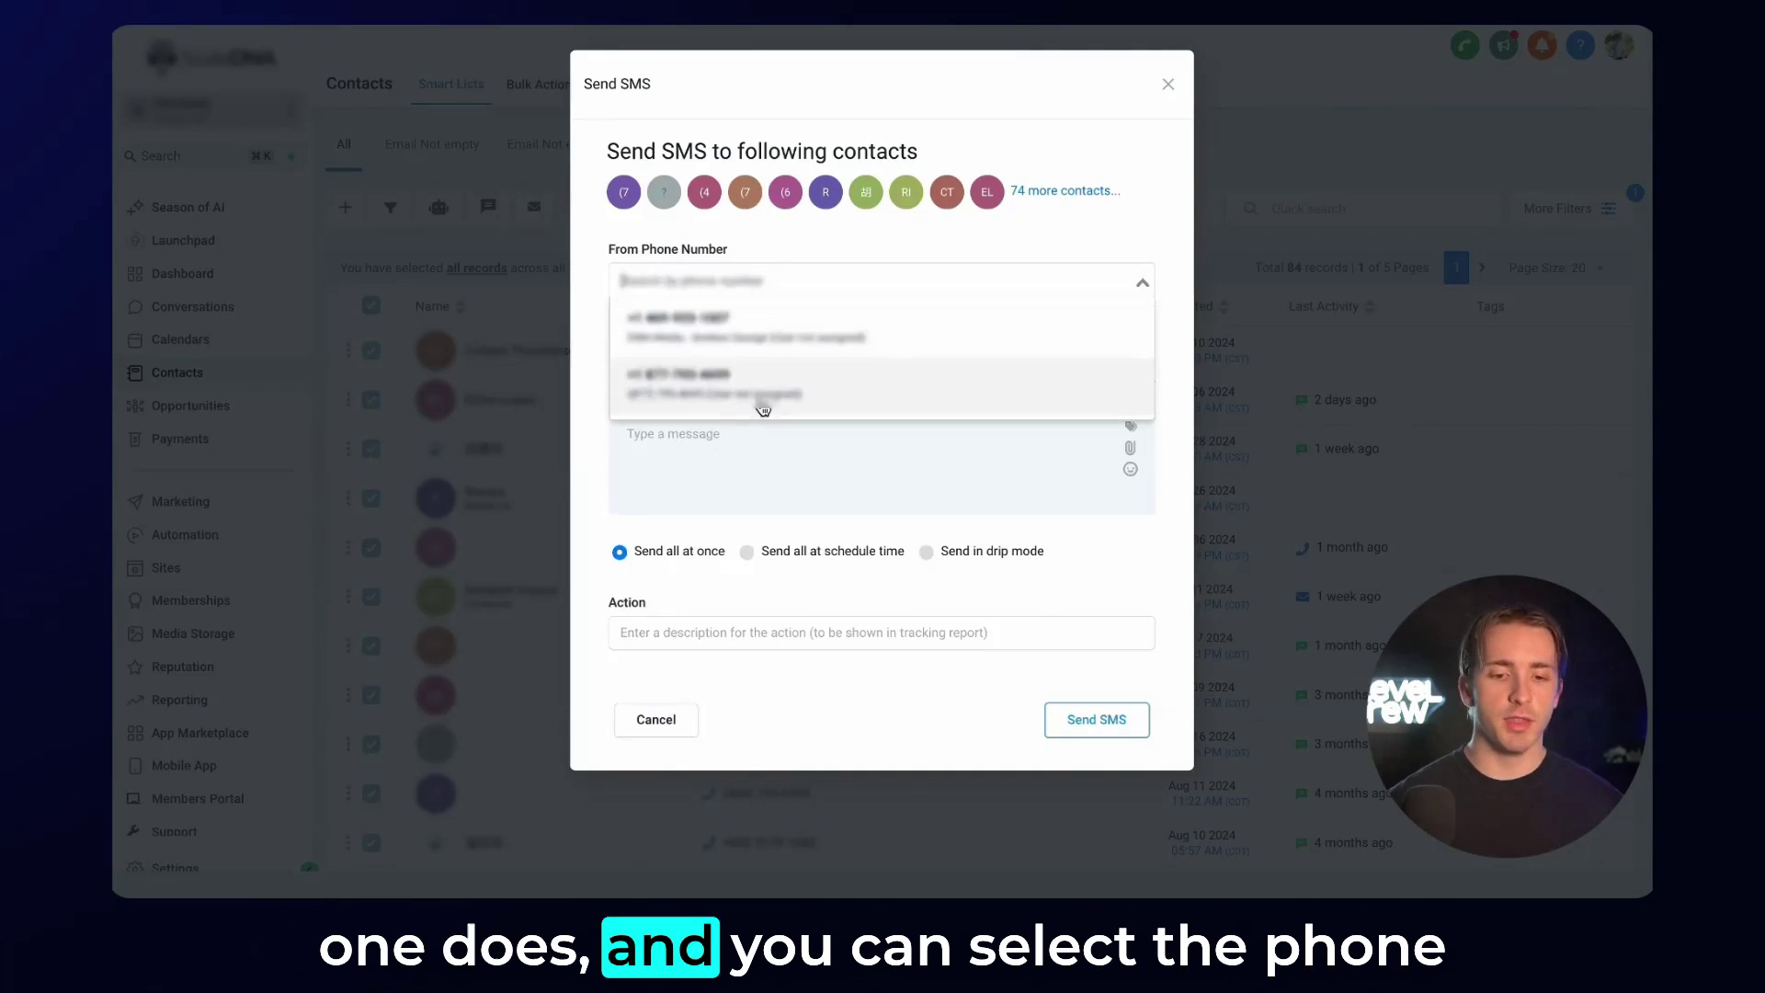
{"action": "left_click", "coordinate": [792, 350]}
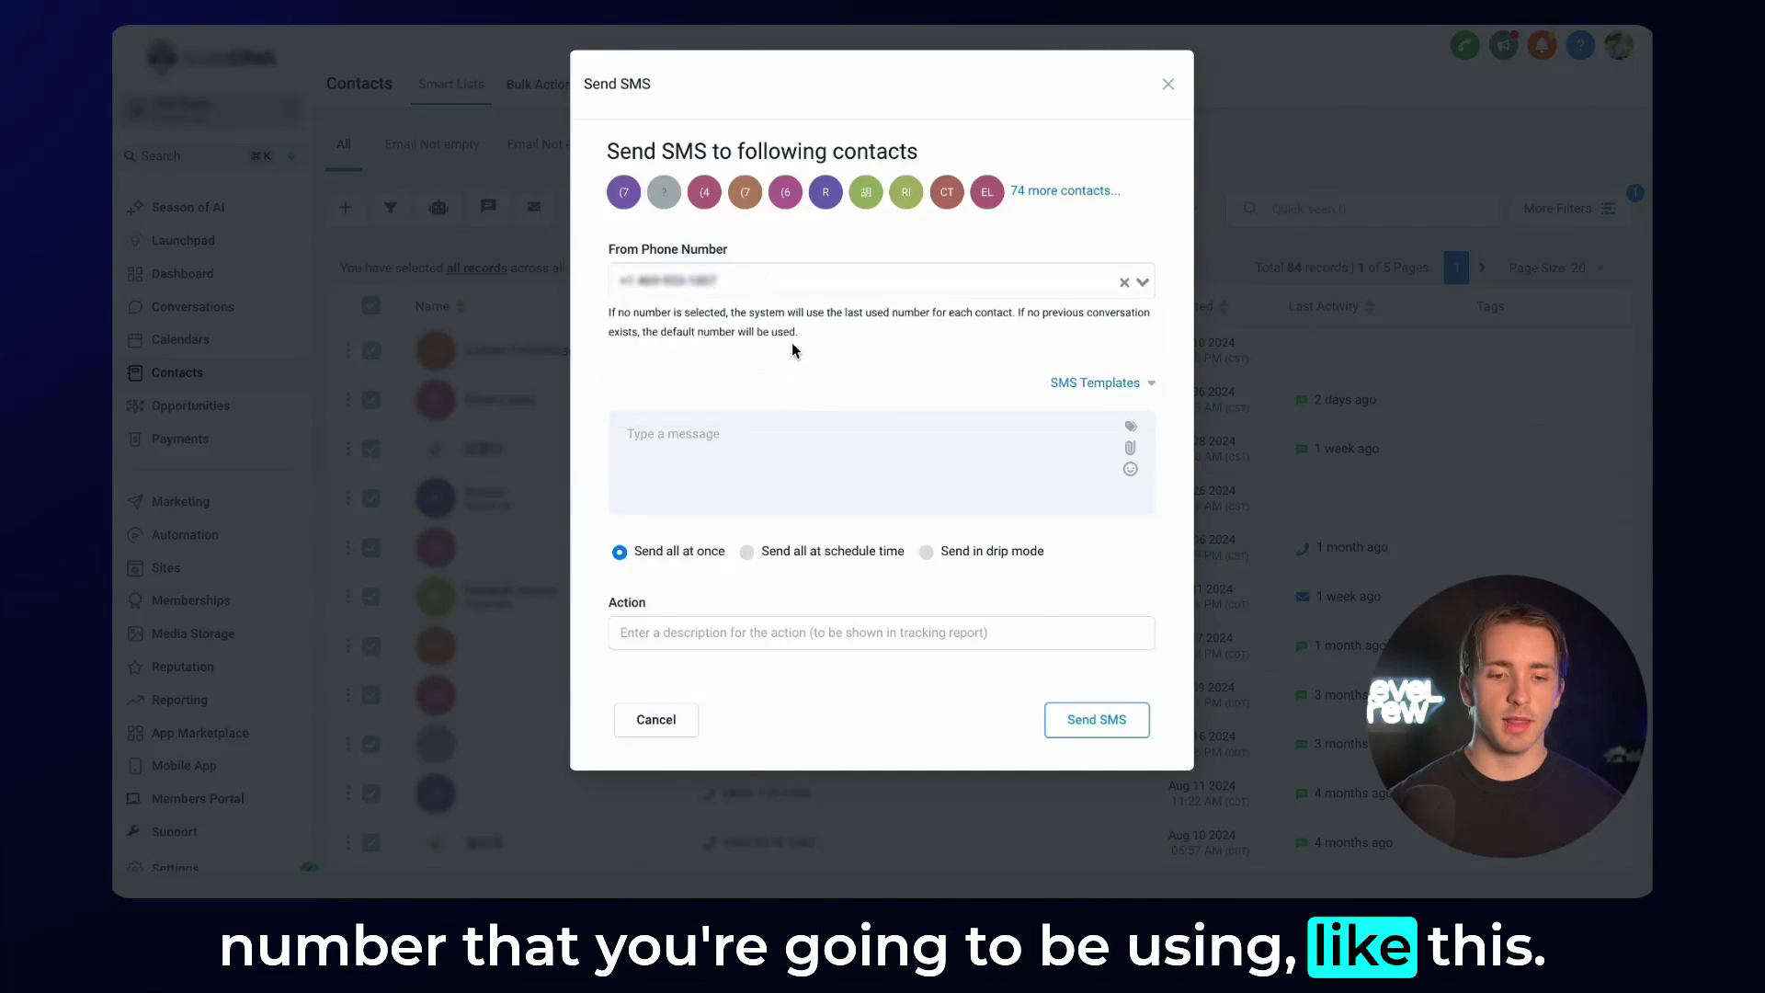
{"action": "left_click", "coordinate": [774, 421]}
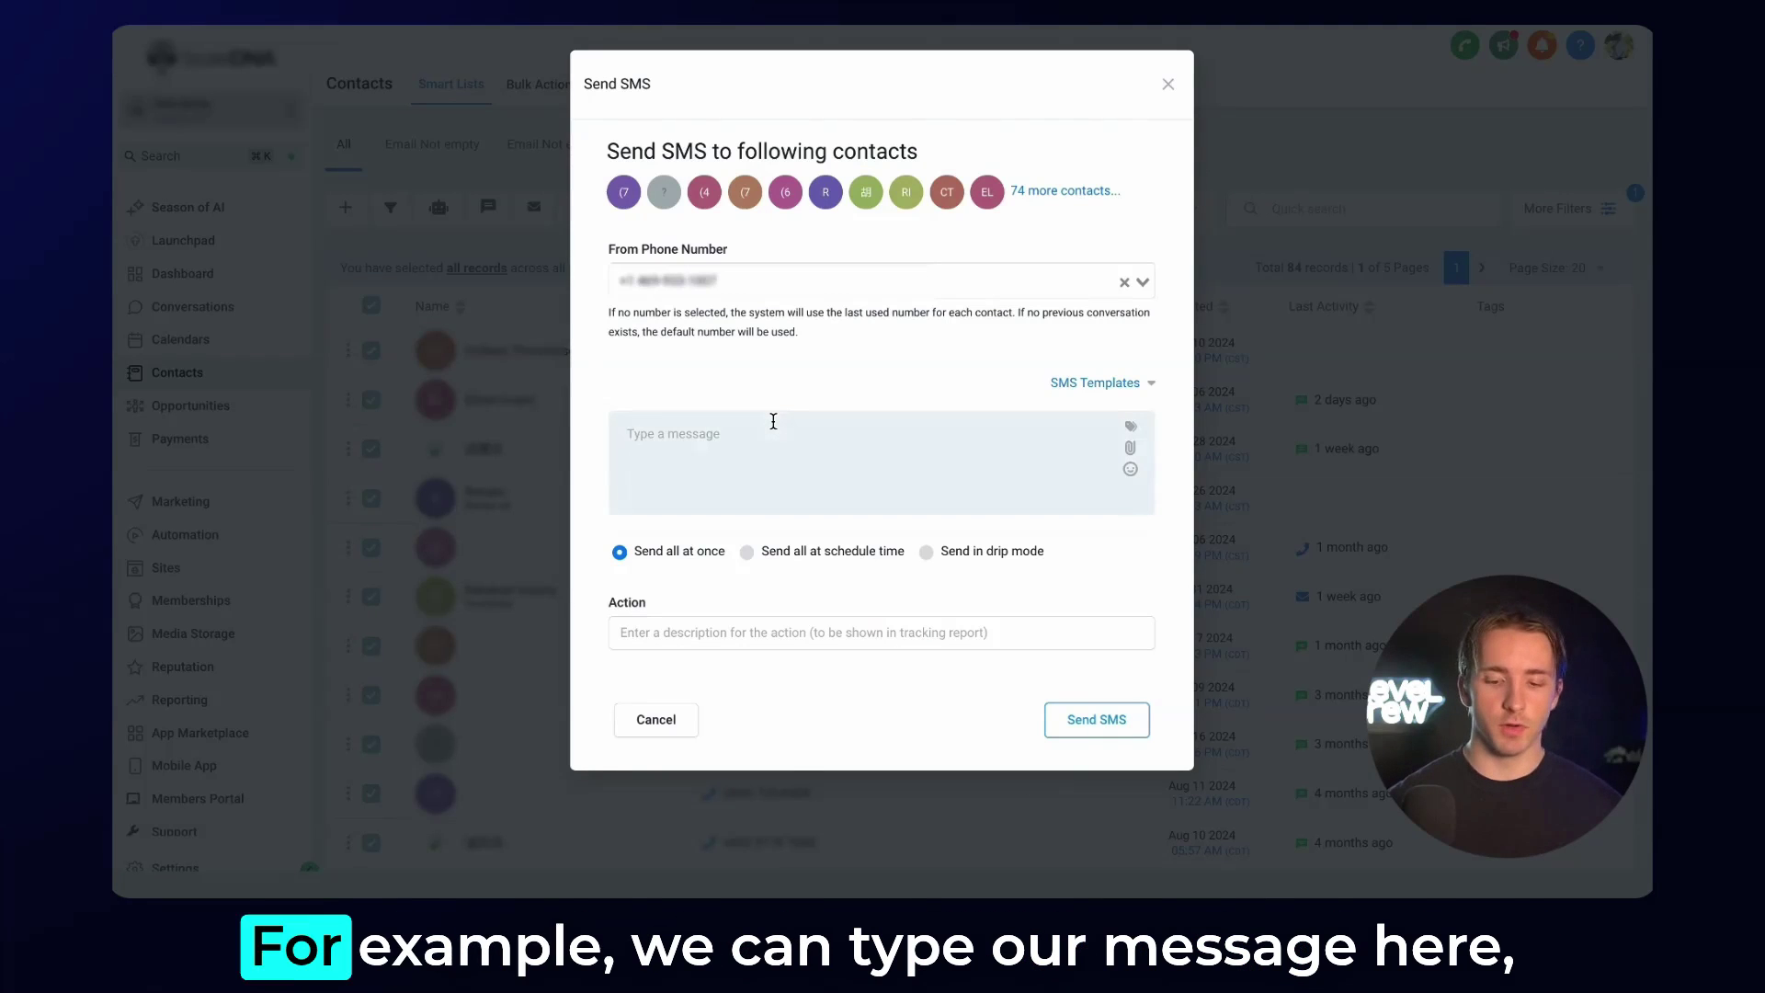
{"action": "type", "text": "Type our message here!"}
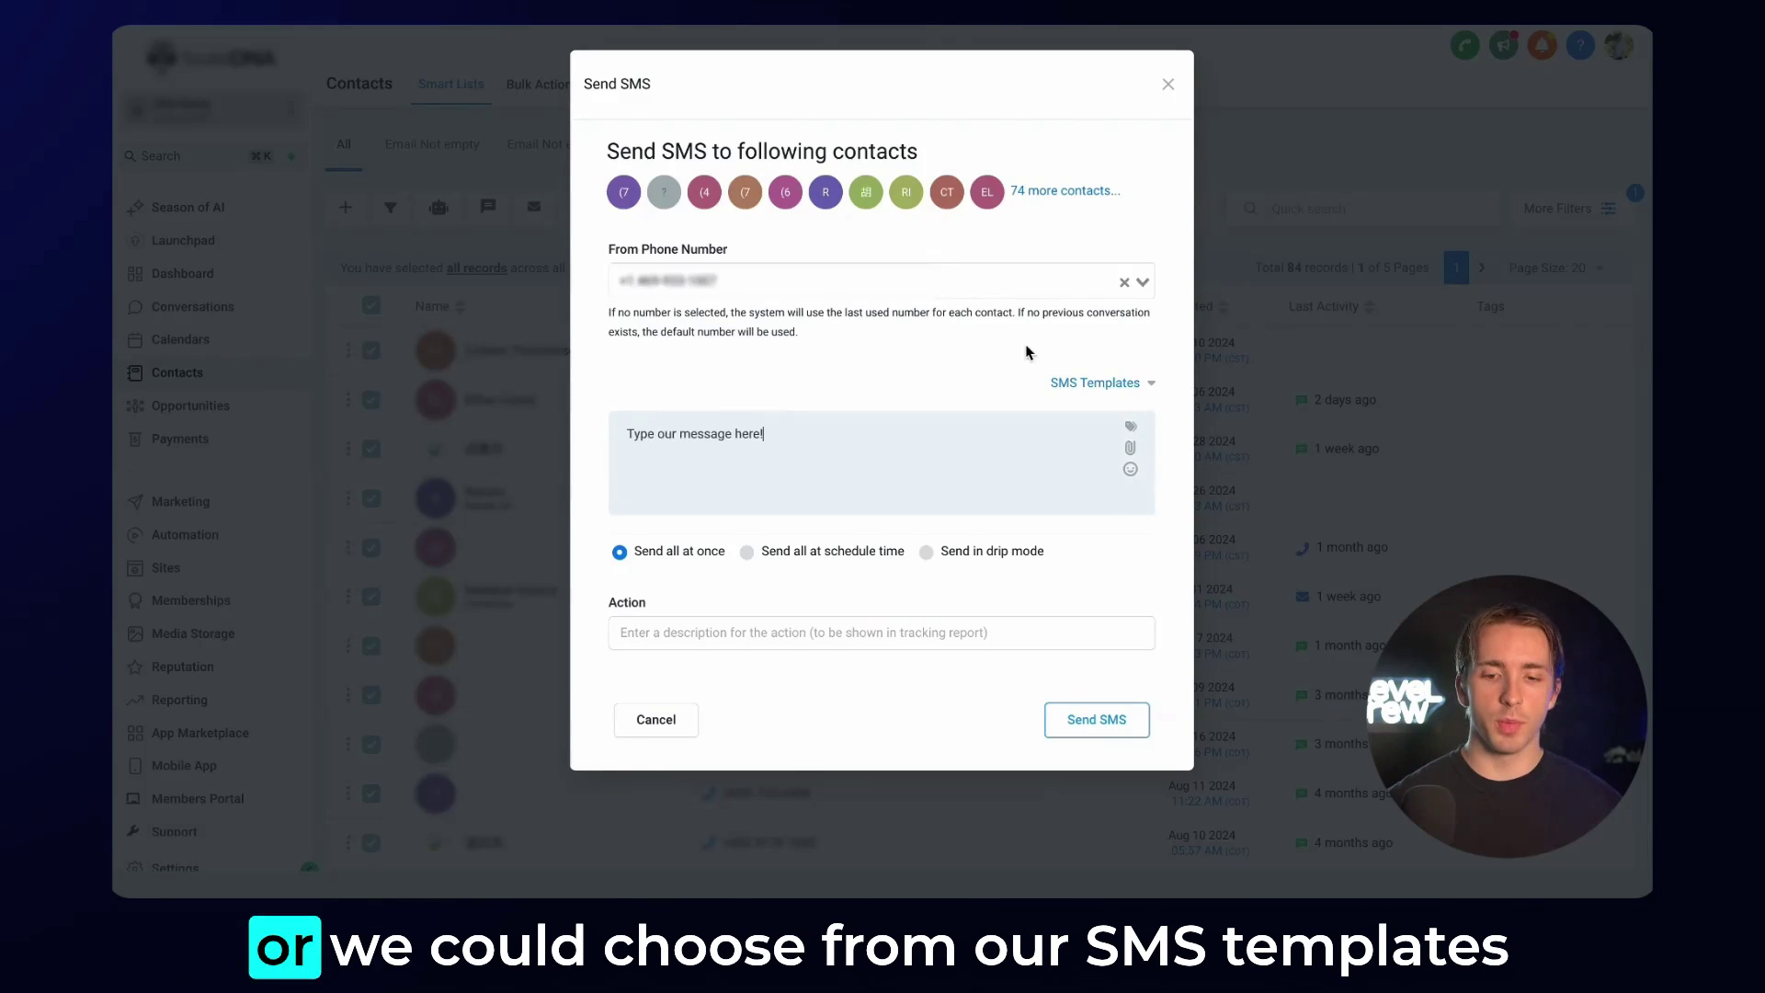
{"action": "left_click", "coordinate": [1120, 382]}
{"action": "left_click", "coordinate": [704, 414]}
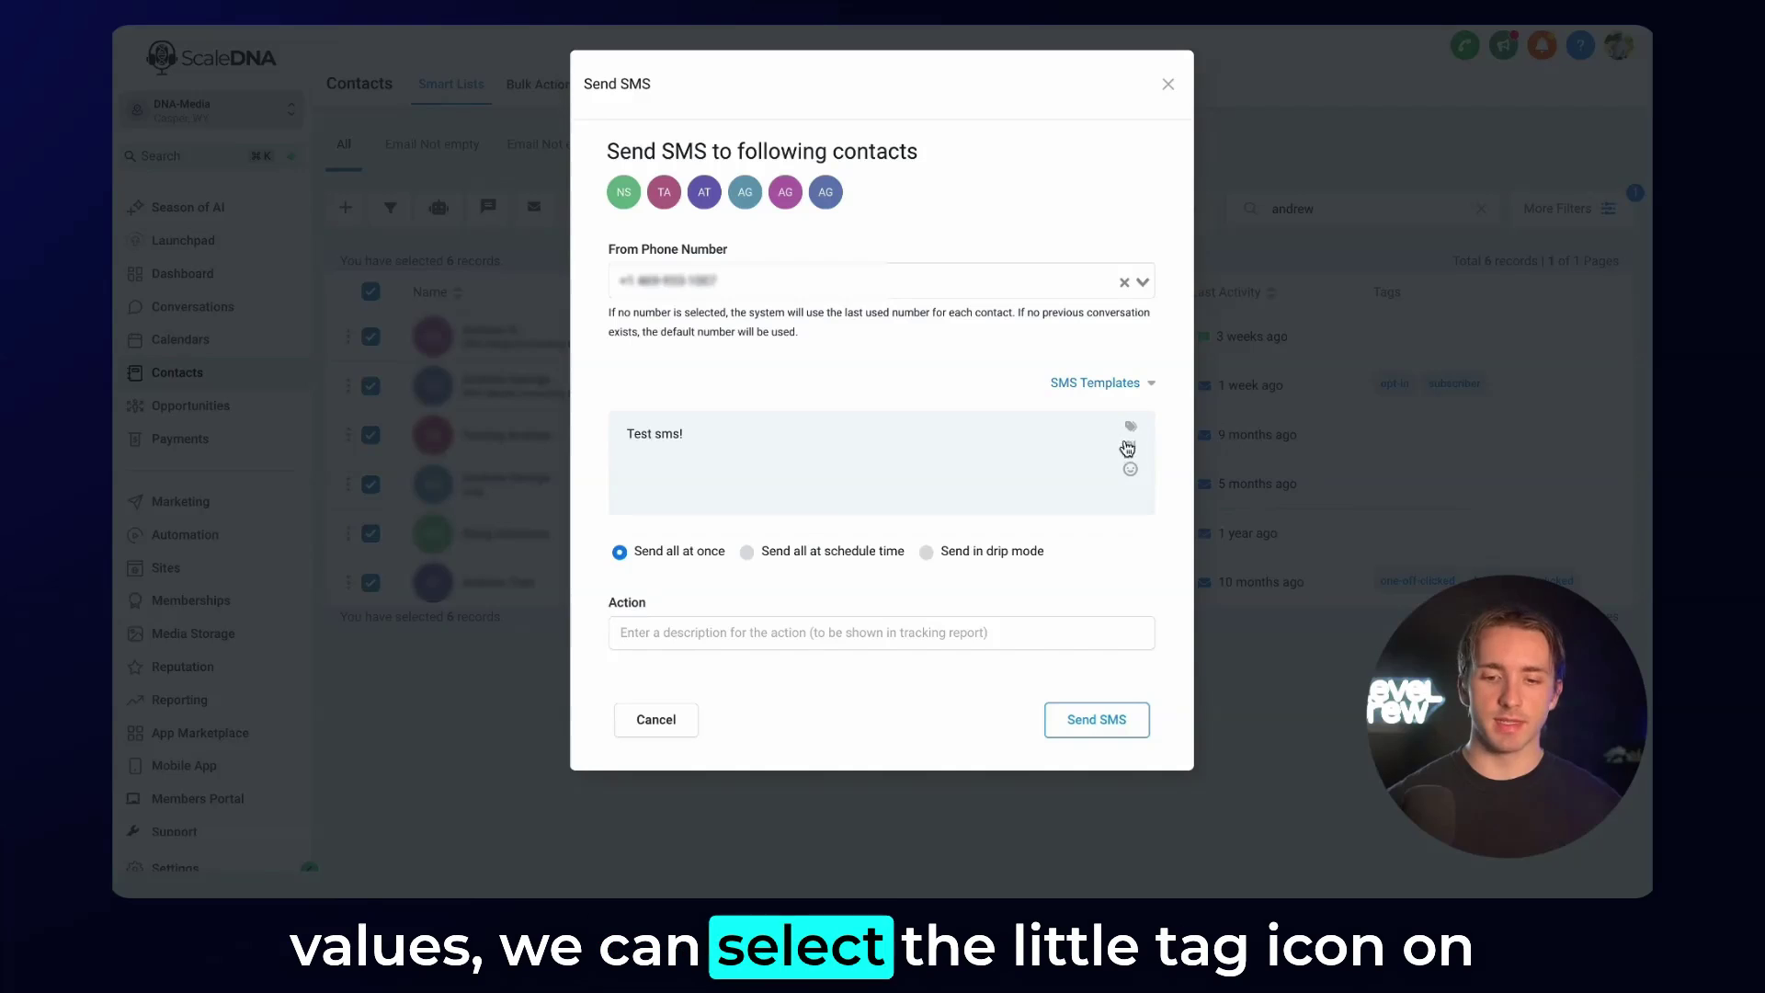
- Insert the Contact Full Name merge field so the SMS reads 'Test sms! {{contact.name}}'
{"action": "left_click", "coordinate": [1133, 430]}
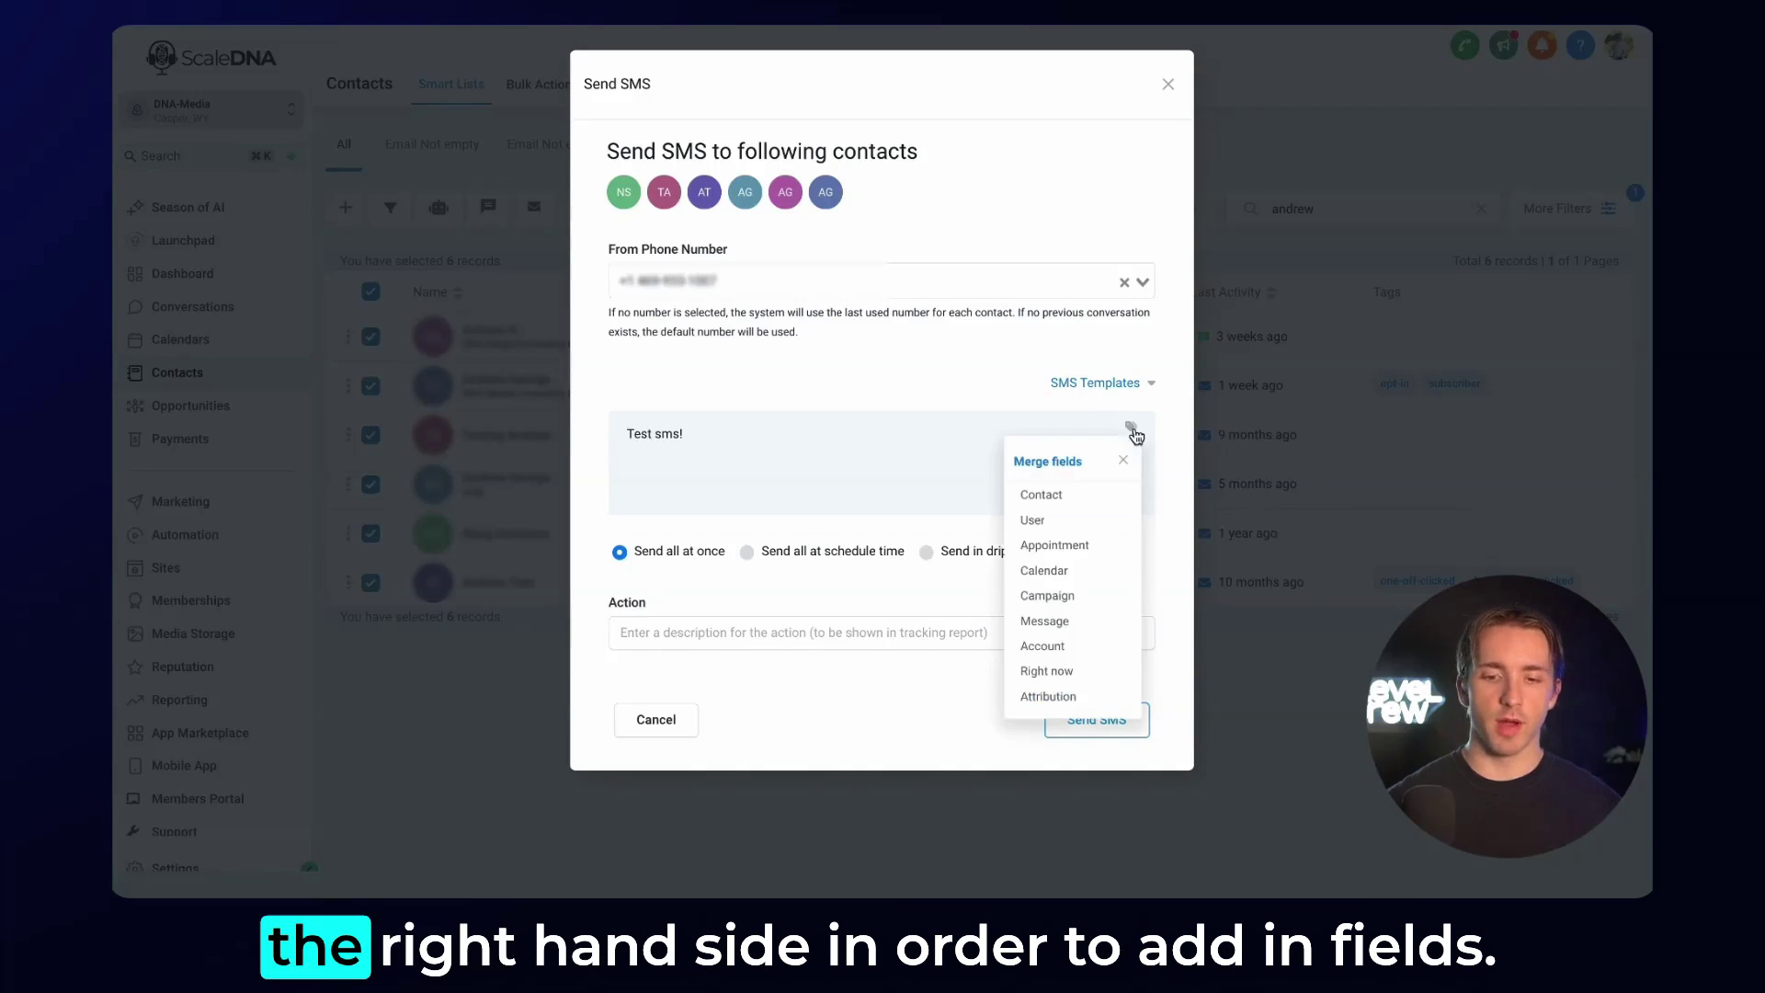
{"action": "left_click", "coordinate": [1059, 497]}
{"action": "left_click", "coordinate": [1149, 496]}
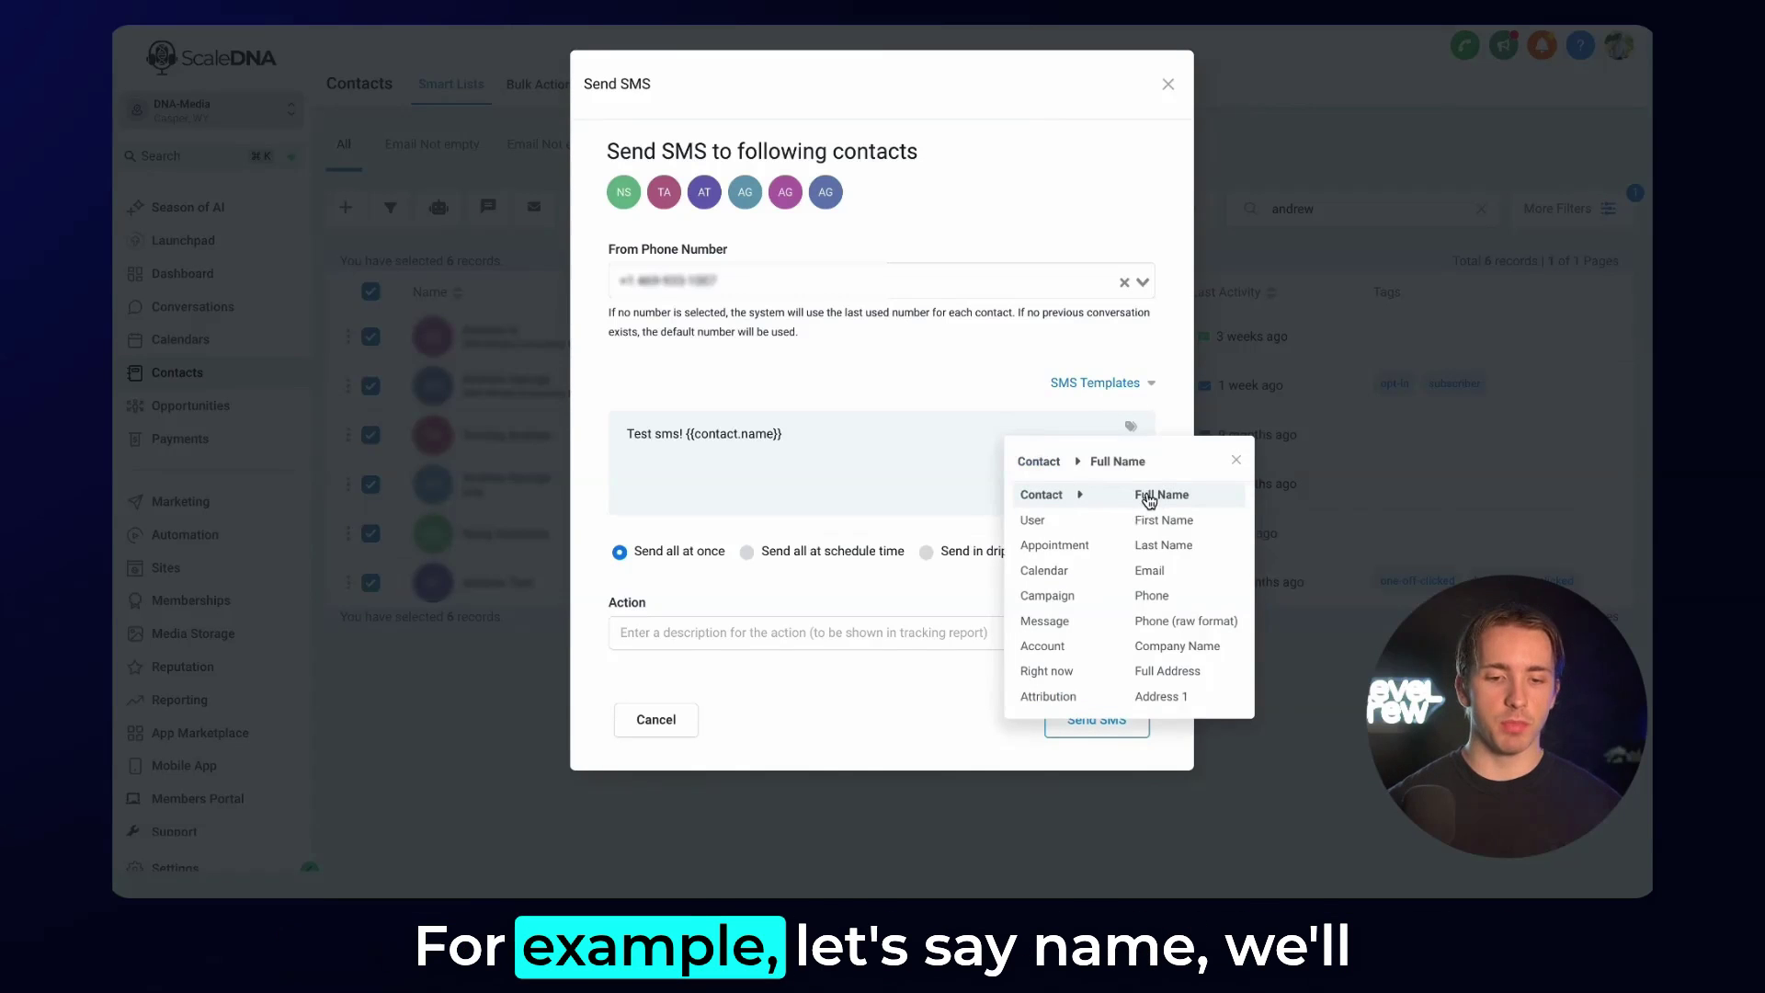
{"action": "left_click", "coordinate": [749, 455]}
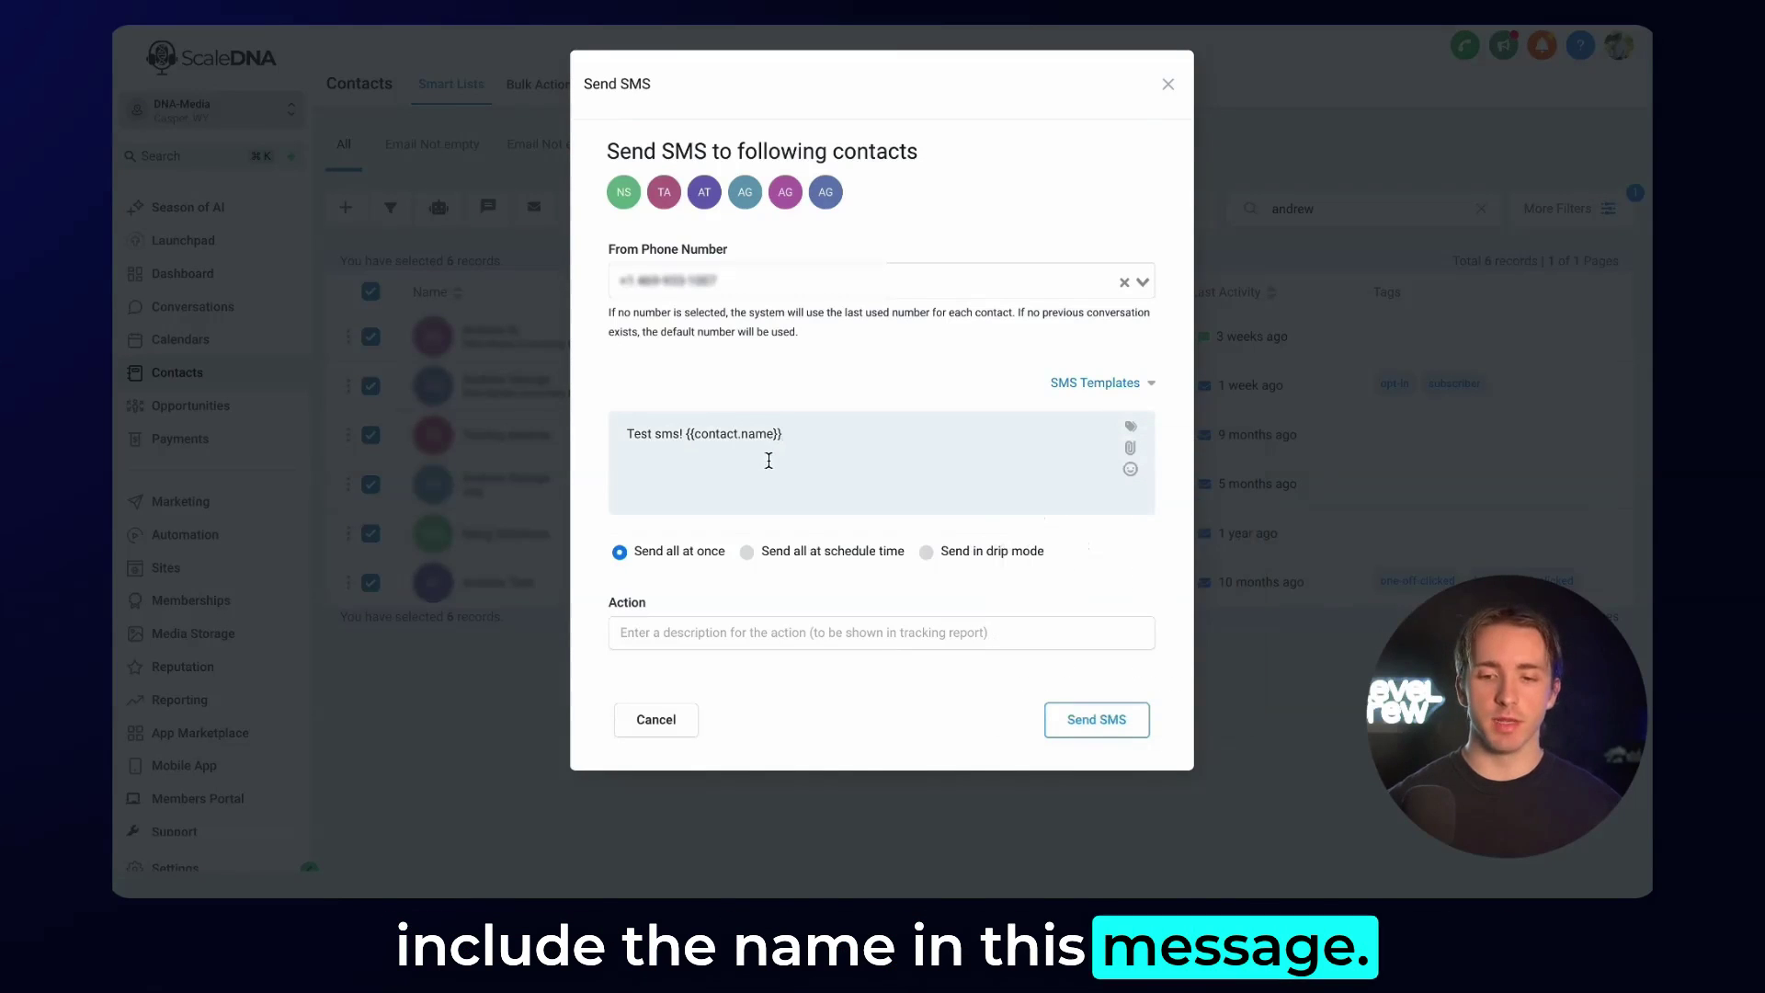
{"action": "left_click", "coordinate": [1132, 460]}
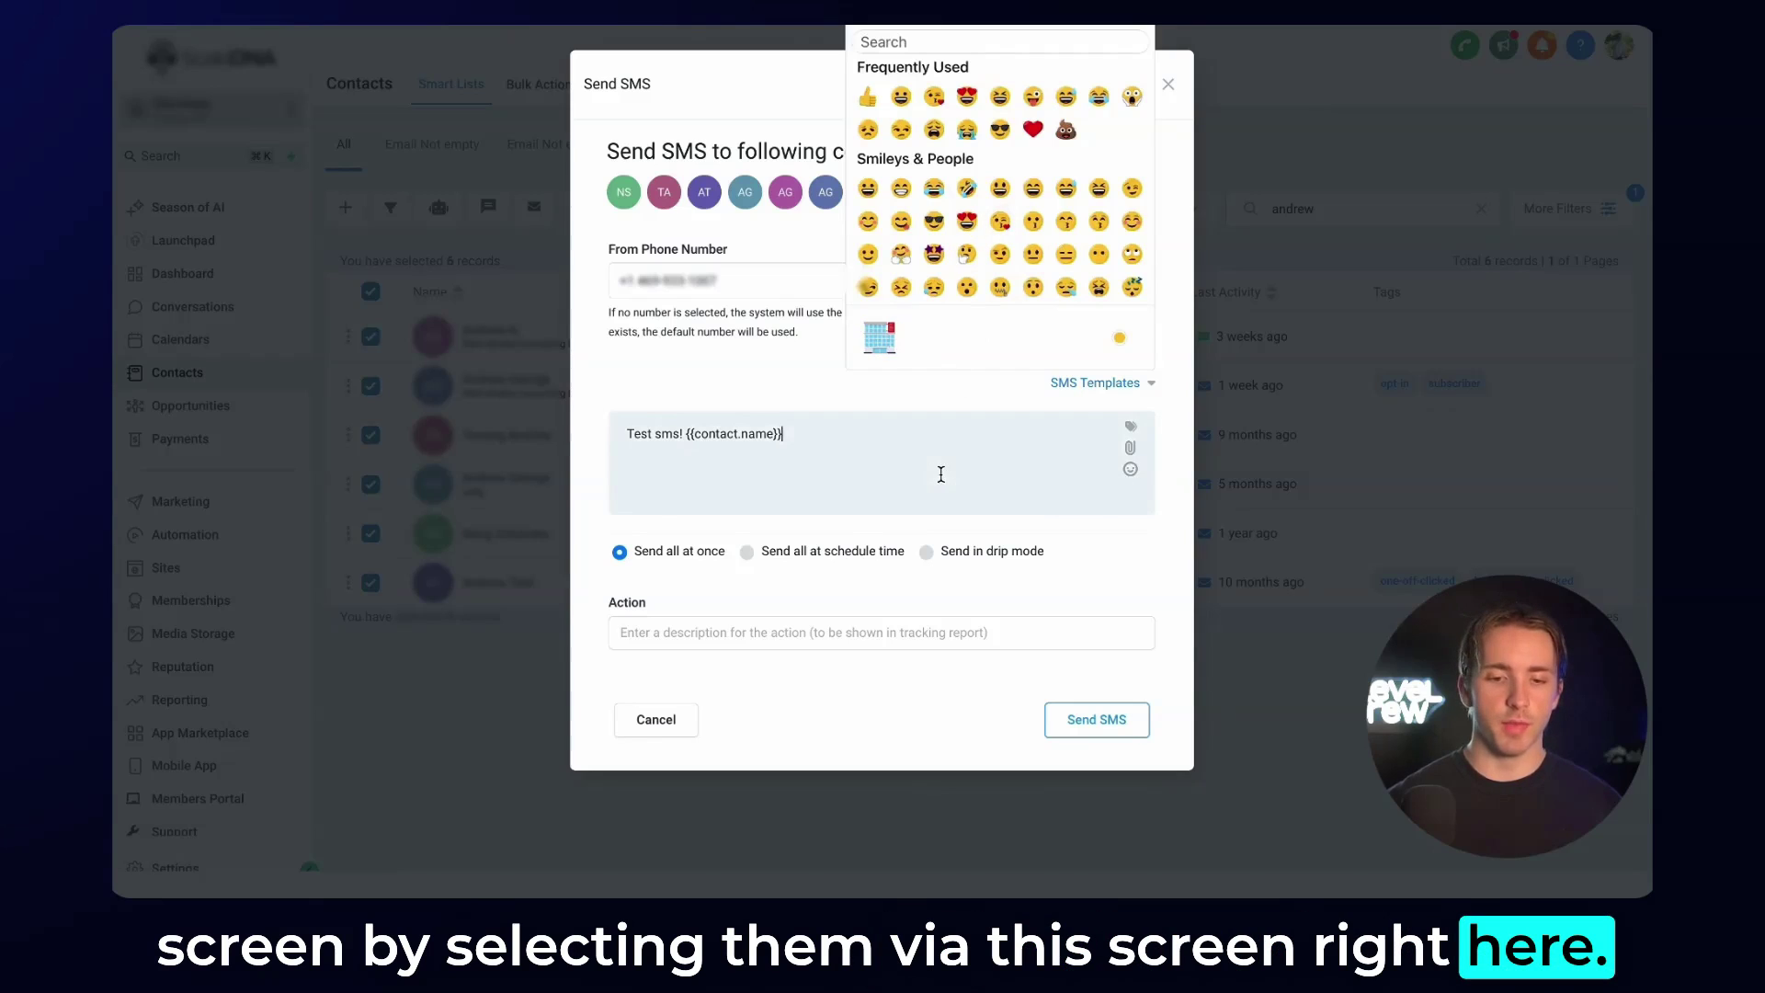
- Append an emoji and schedule the SMS for Wed, Dec 11, 2024 at 6:18 PM
{"action": "left_click", "coordinate": [1067, 188]}
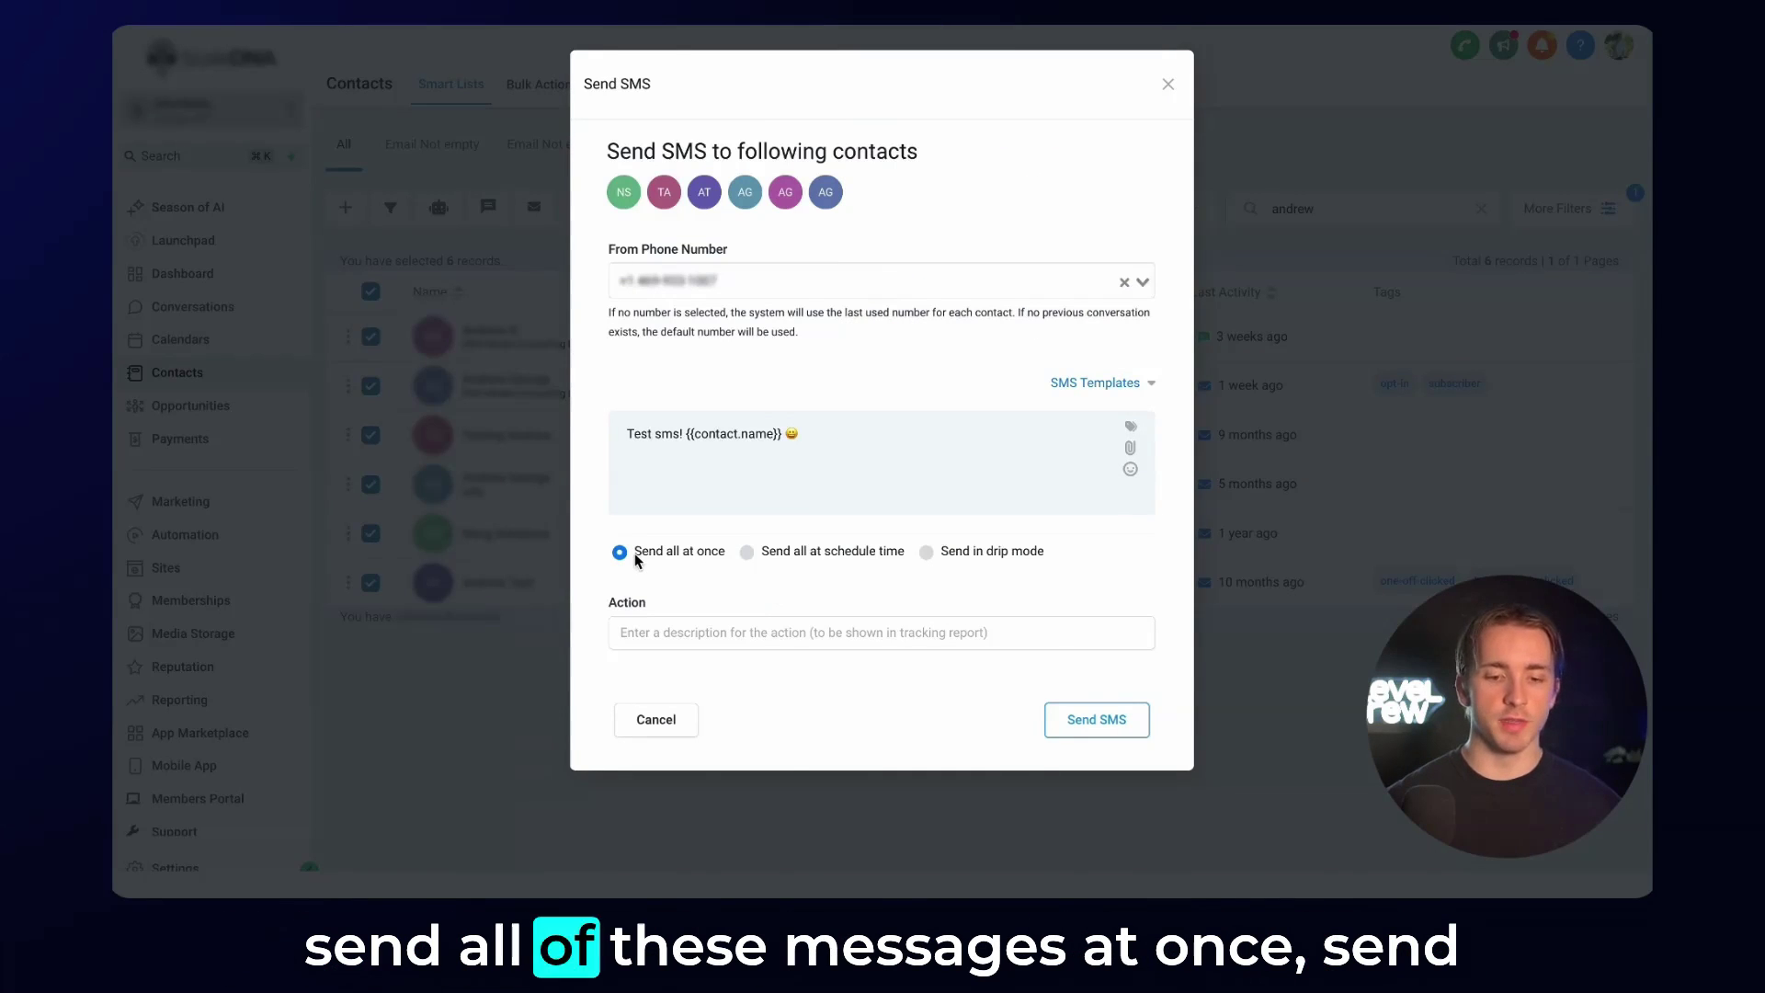
{"action": "left_click", "coordinate": [746, 551]}
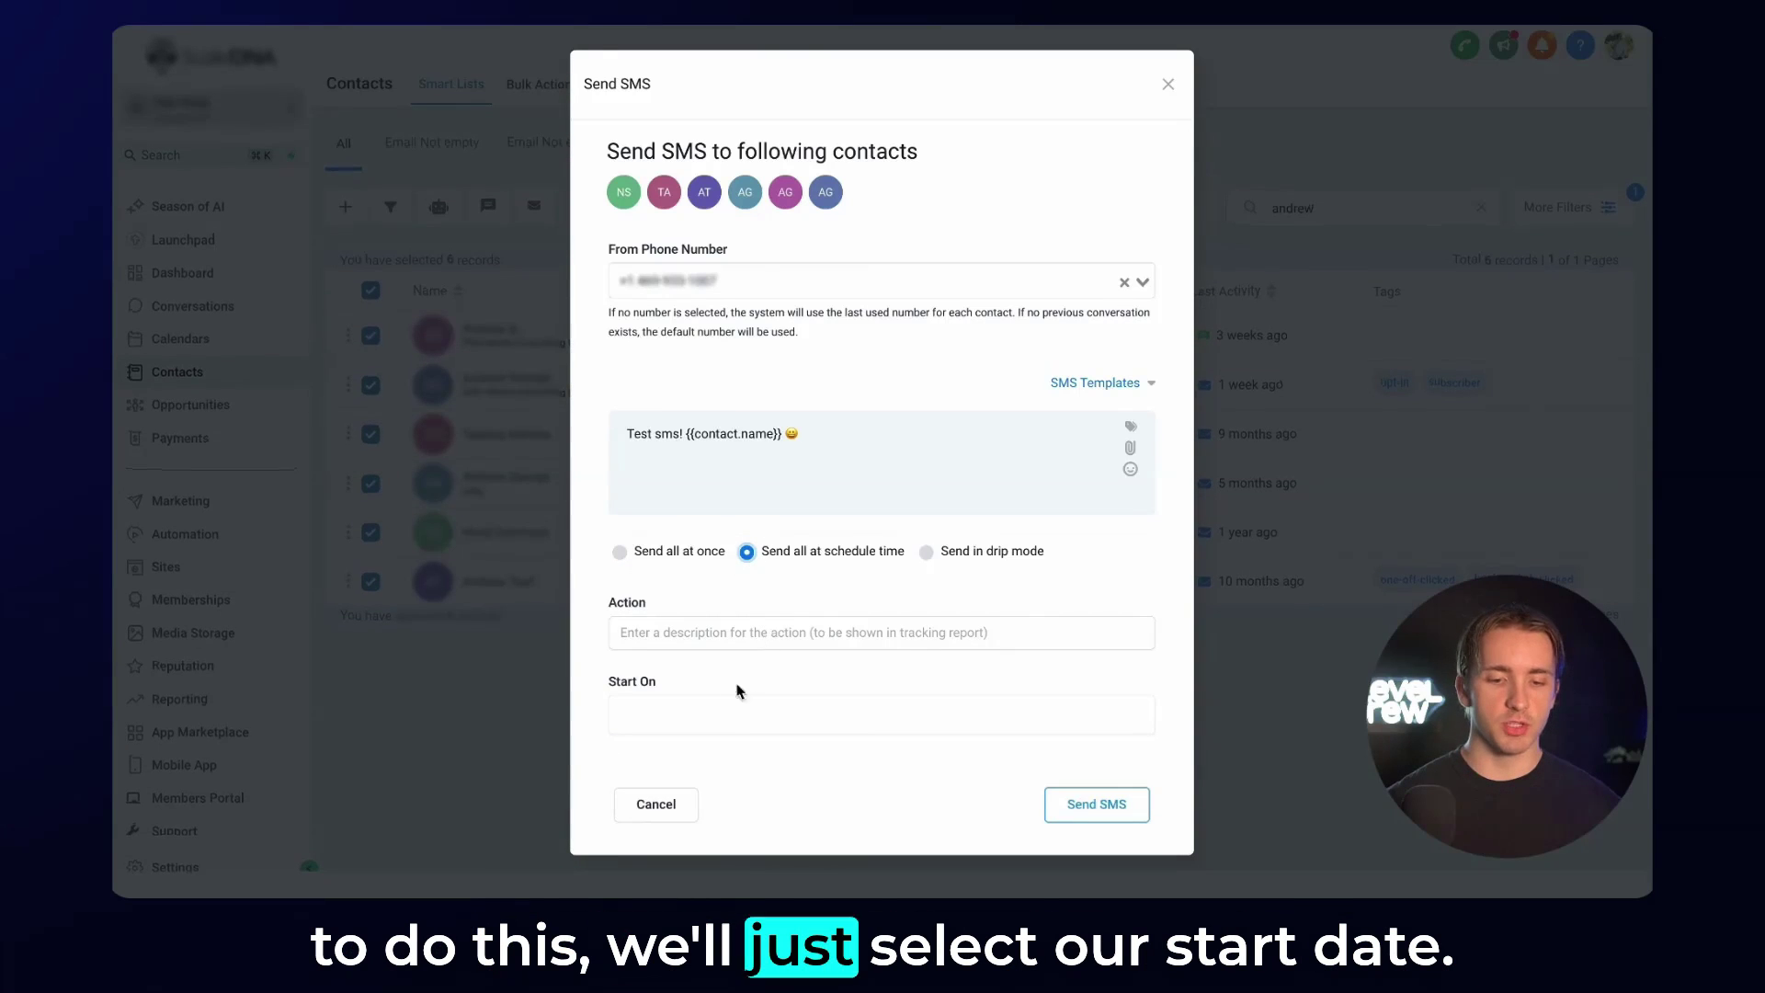
{"action": "left_click", "coordinate": [726, 704]}
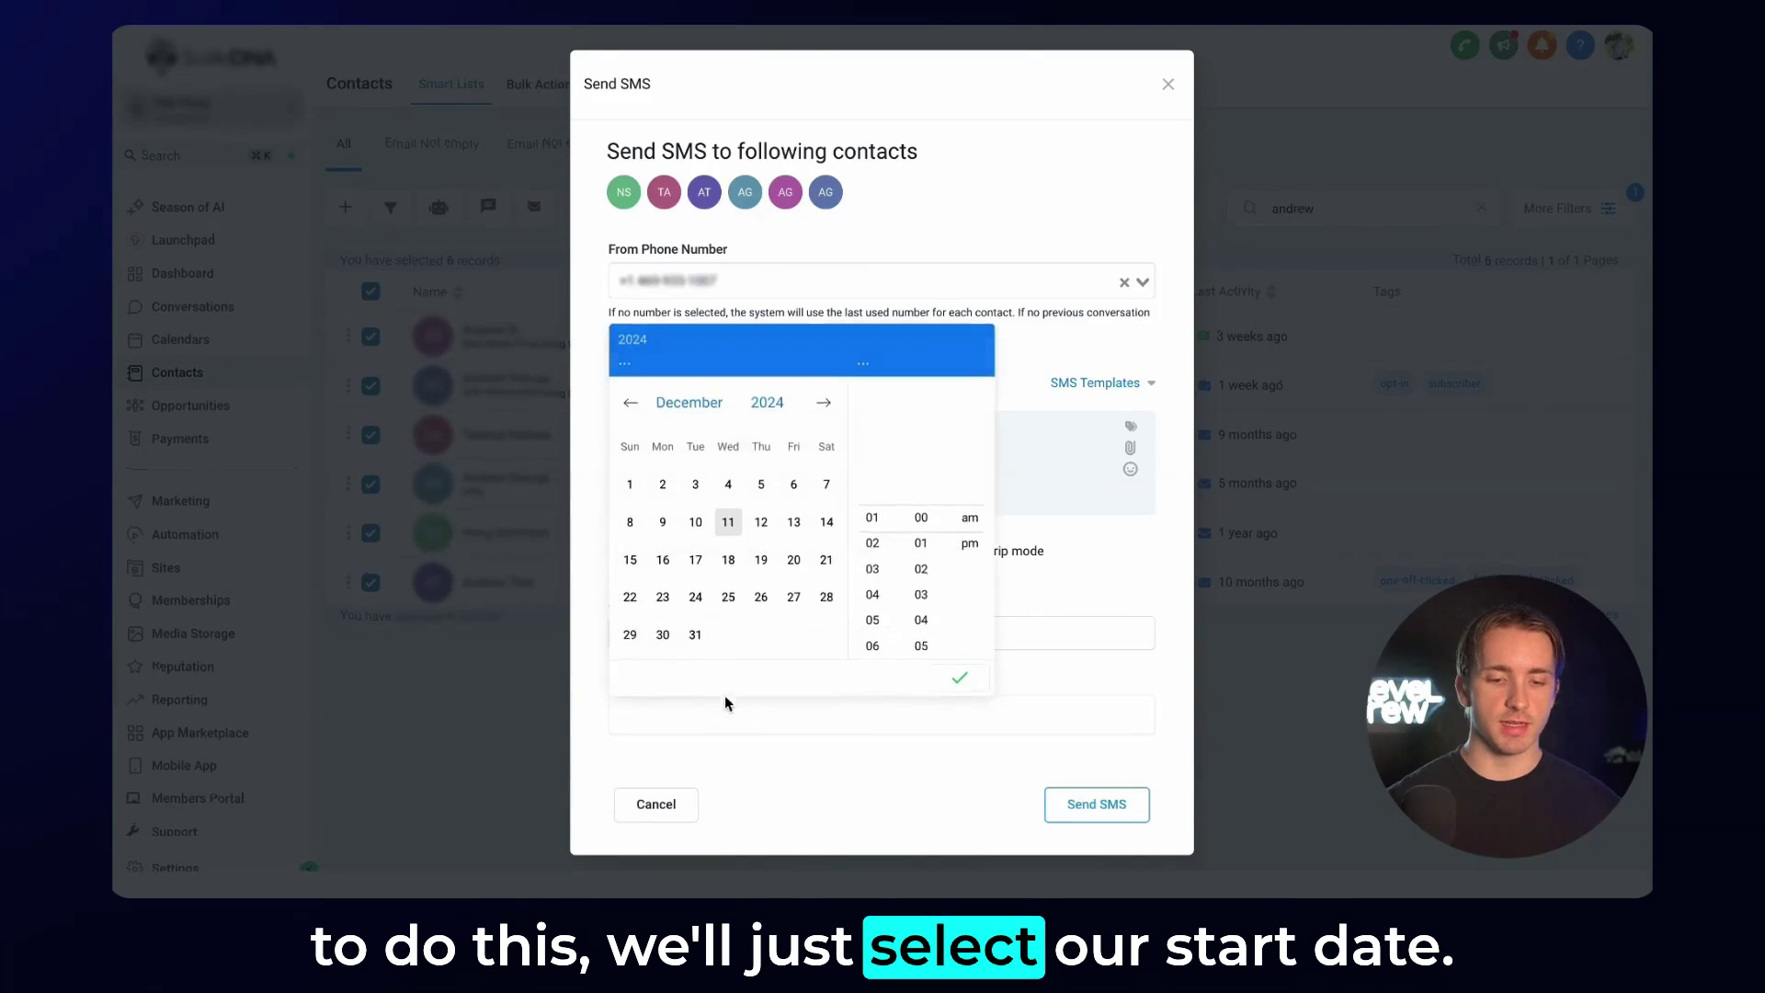
{"action": "left_click", "coordinate": [729, 528]}
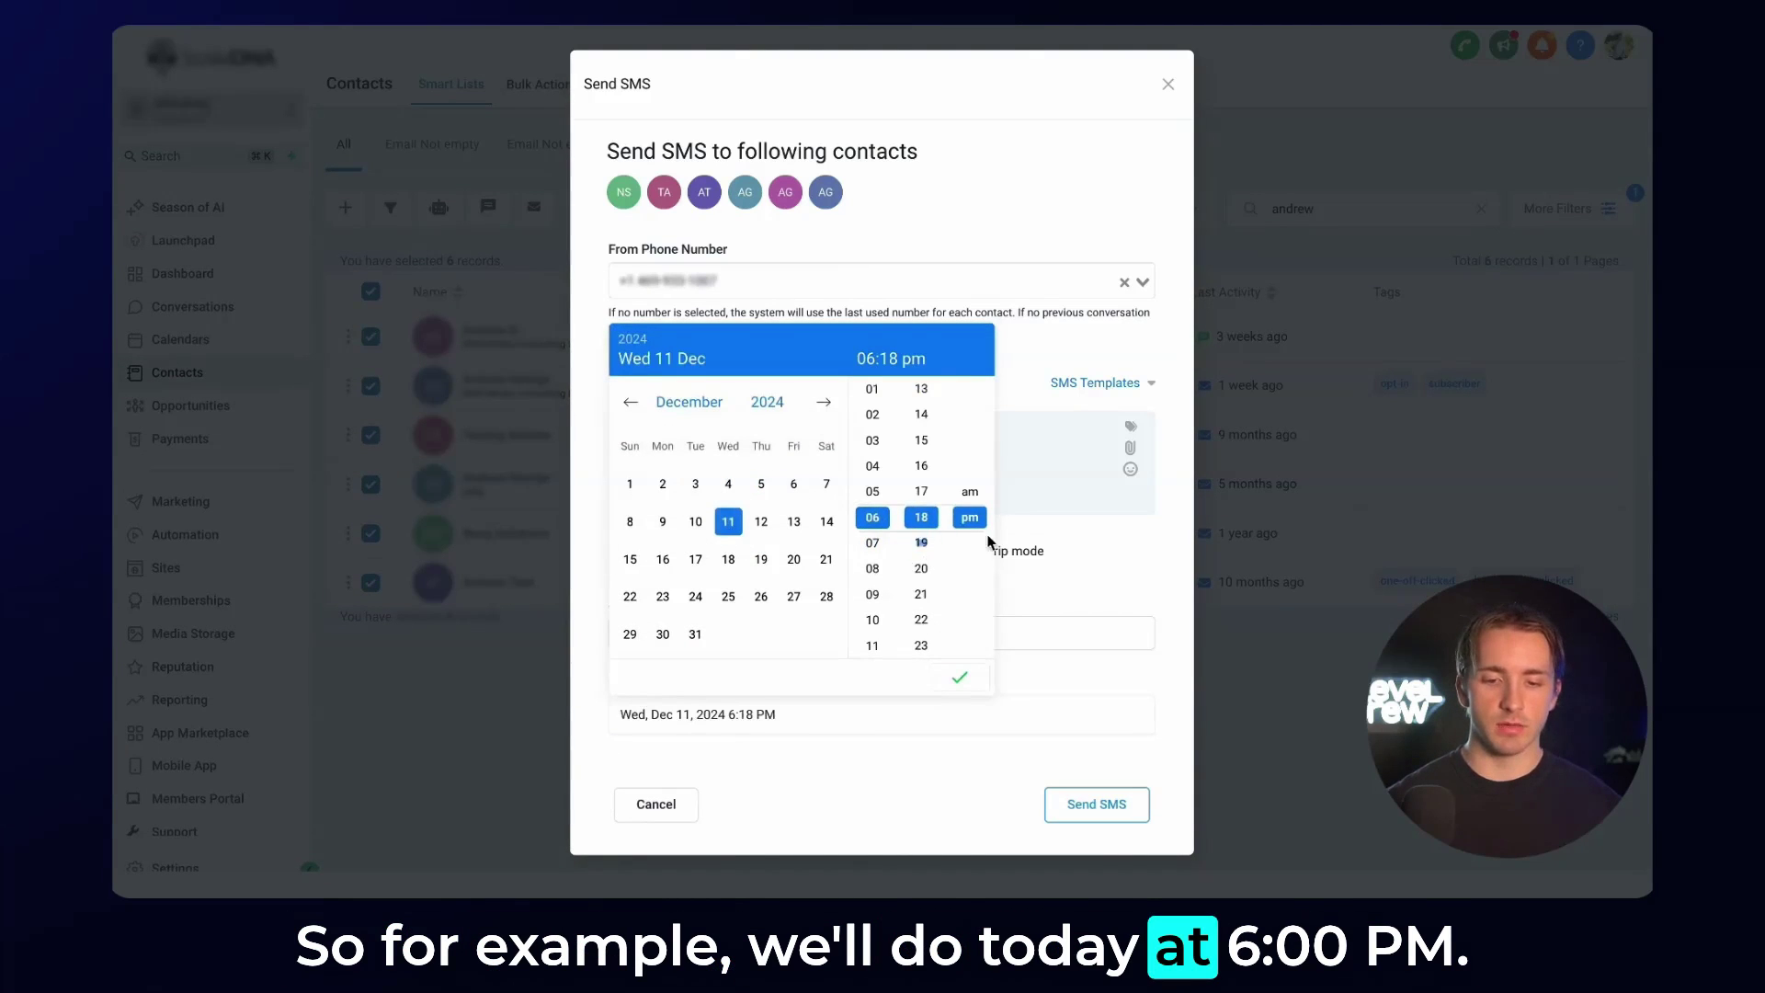
{"action": "left_click", "coordinate": [959, 680]}
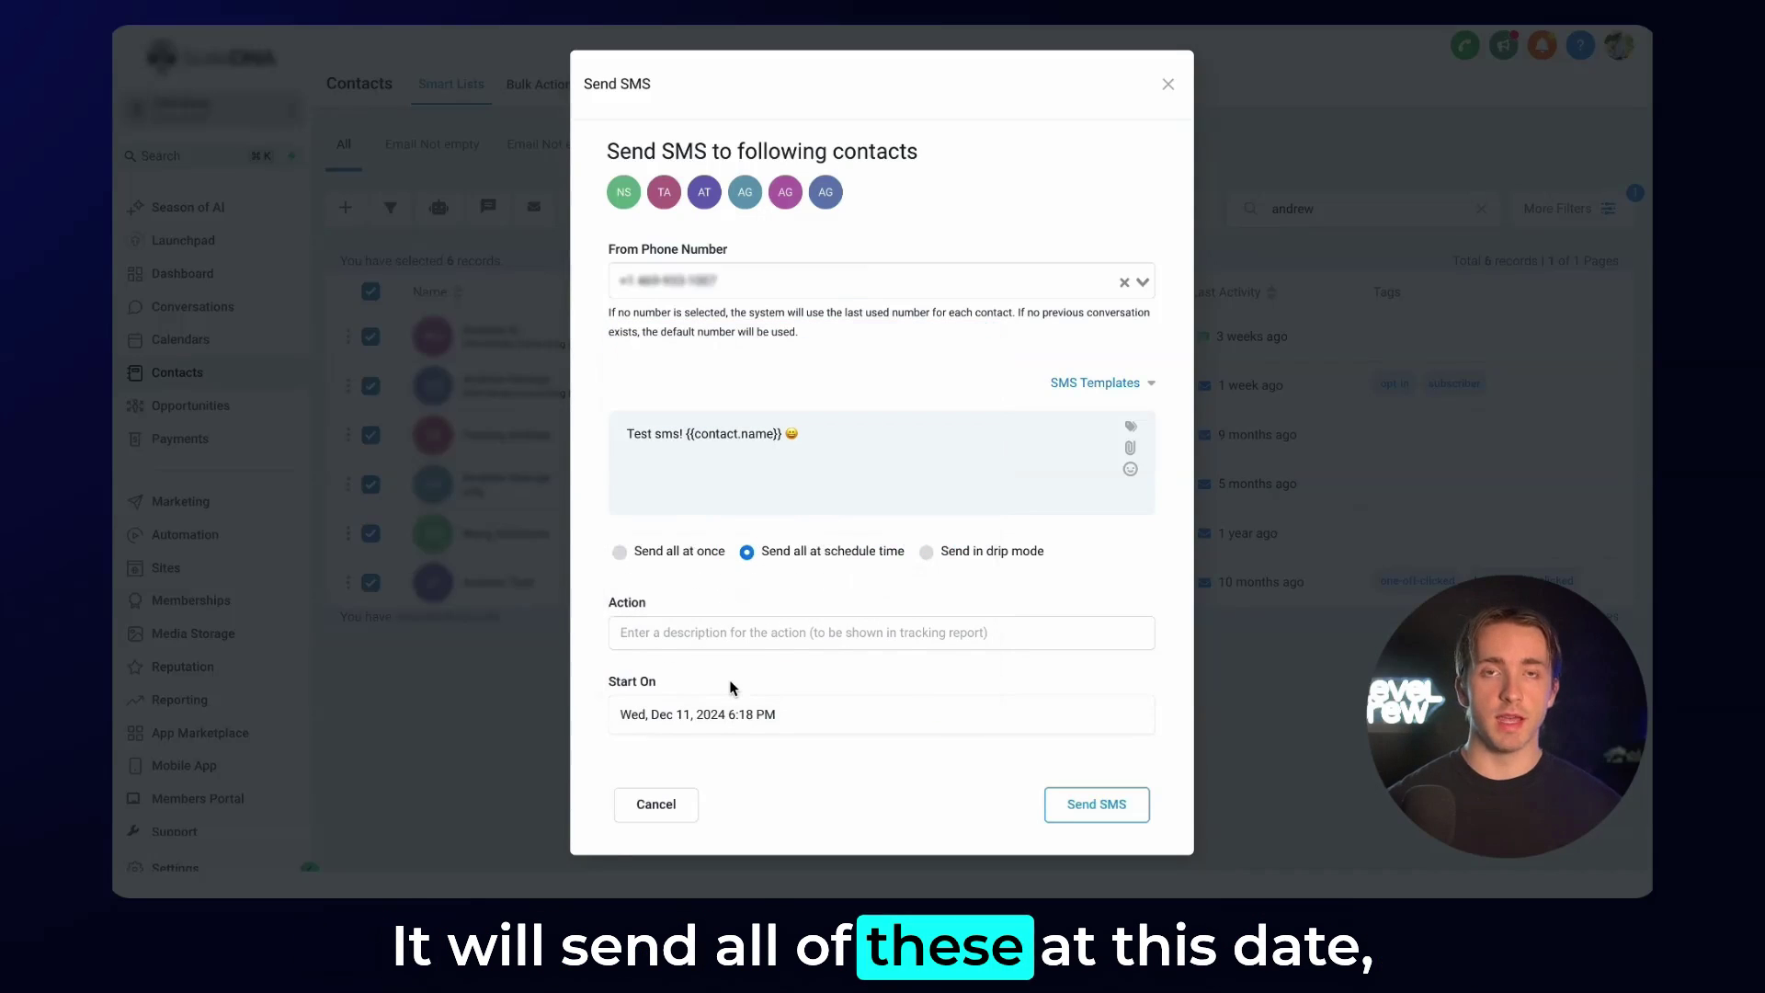
- Switch sending to drip mode with a batch quantity of 5
{"action": "left_click", "coordinate": [926, 552]}
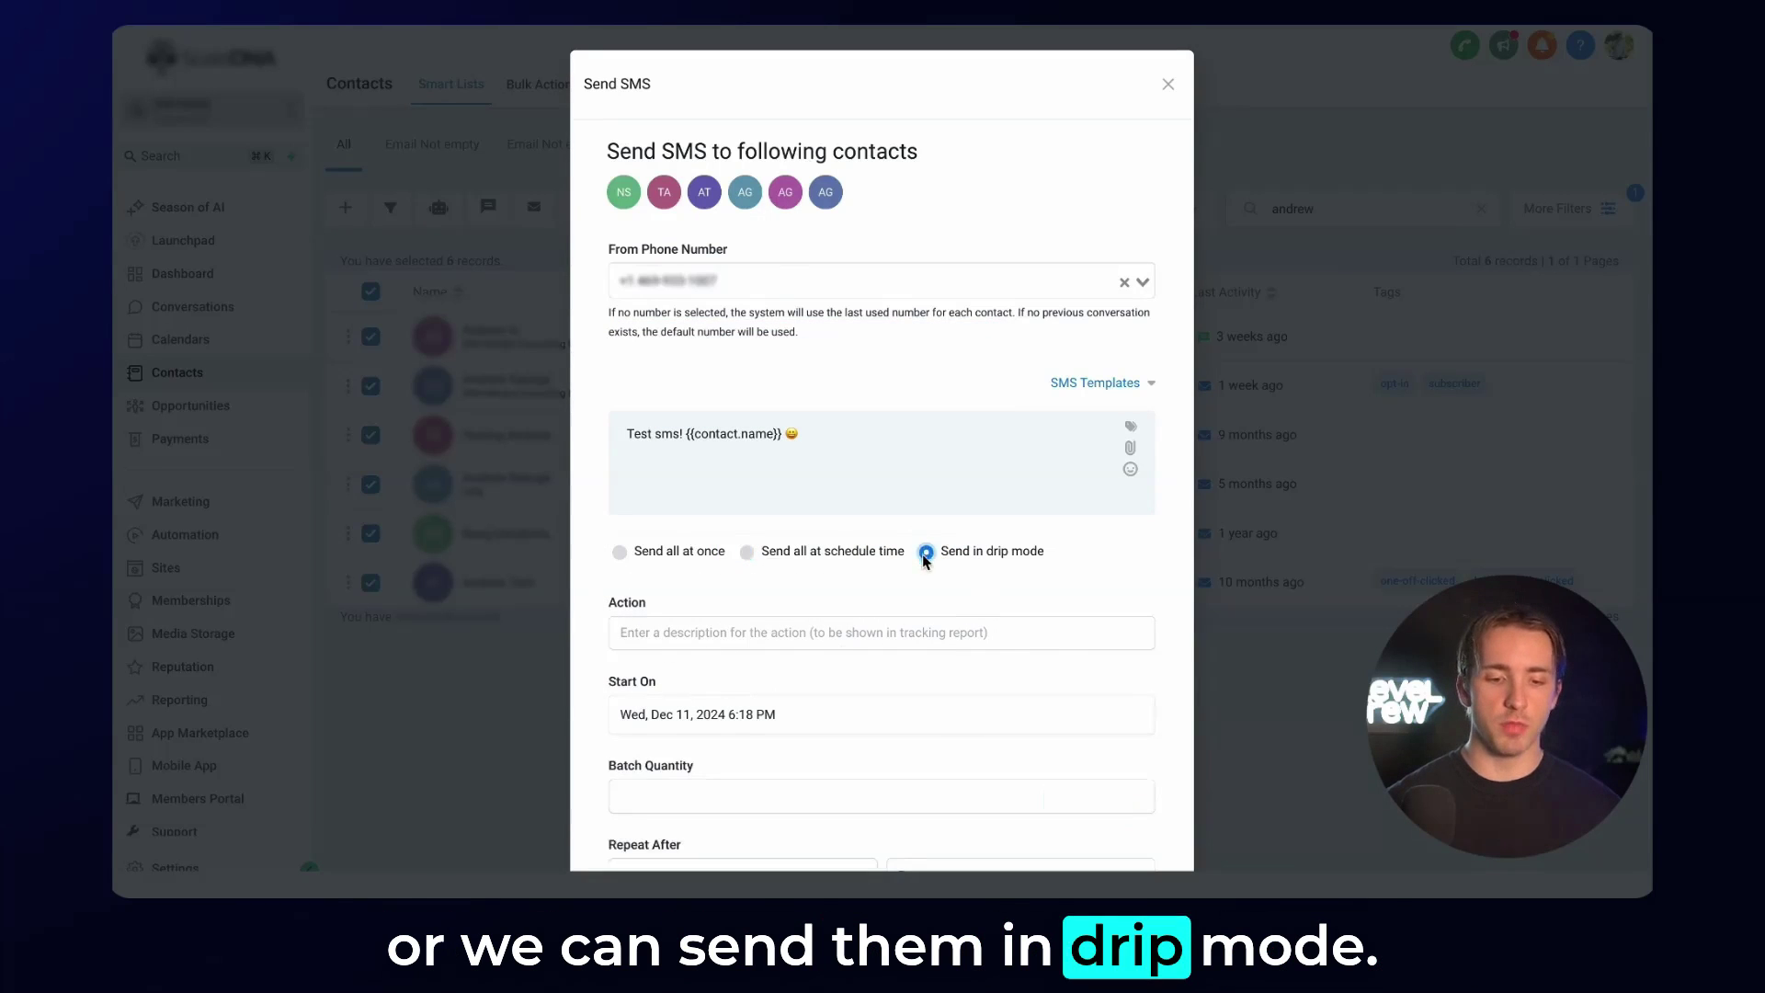
{"action": "scroll", "coordinate": [842, 680], "scroll_direction": "down", "scroll_amount": 3}
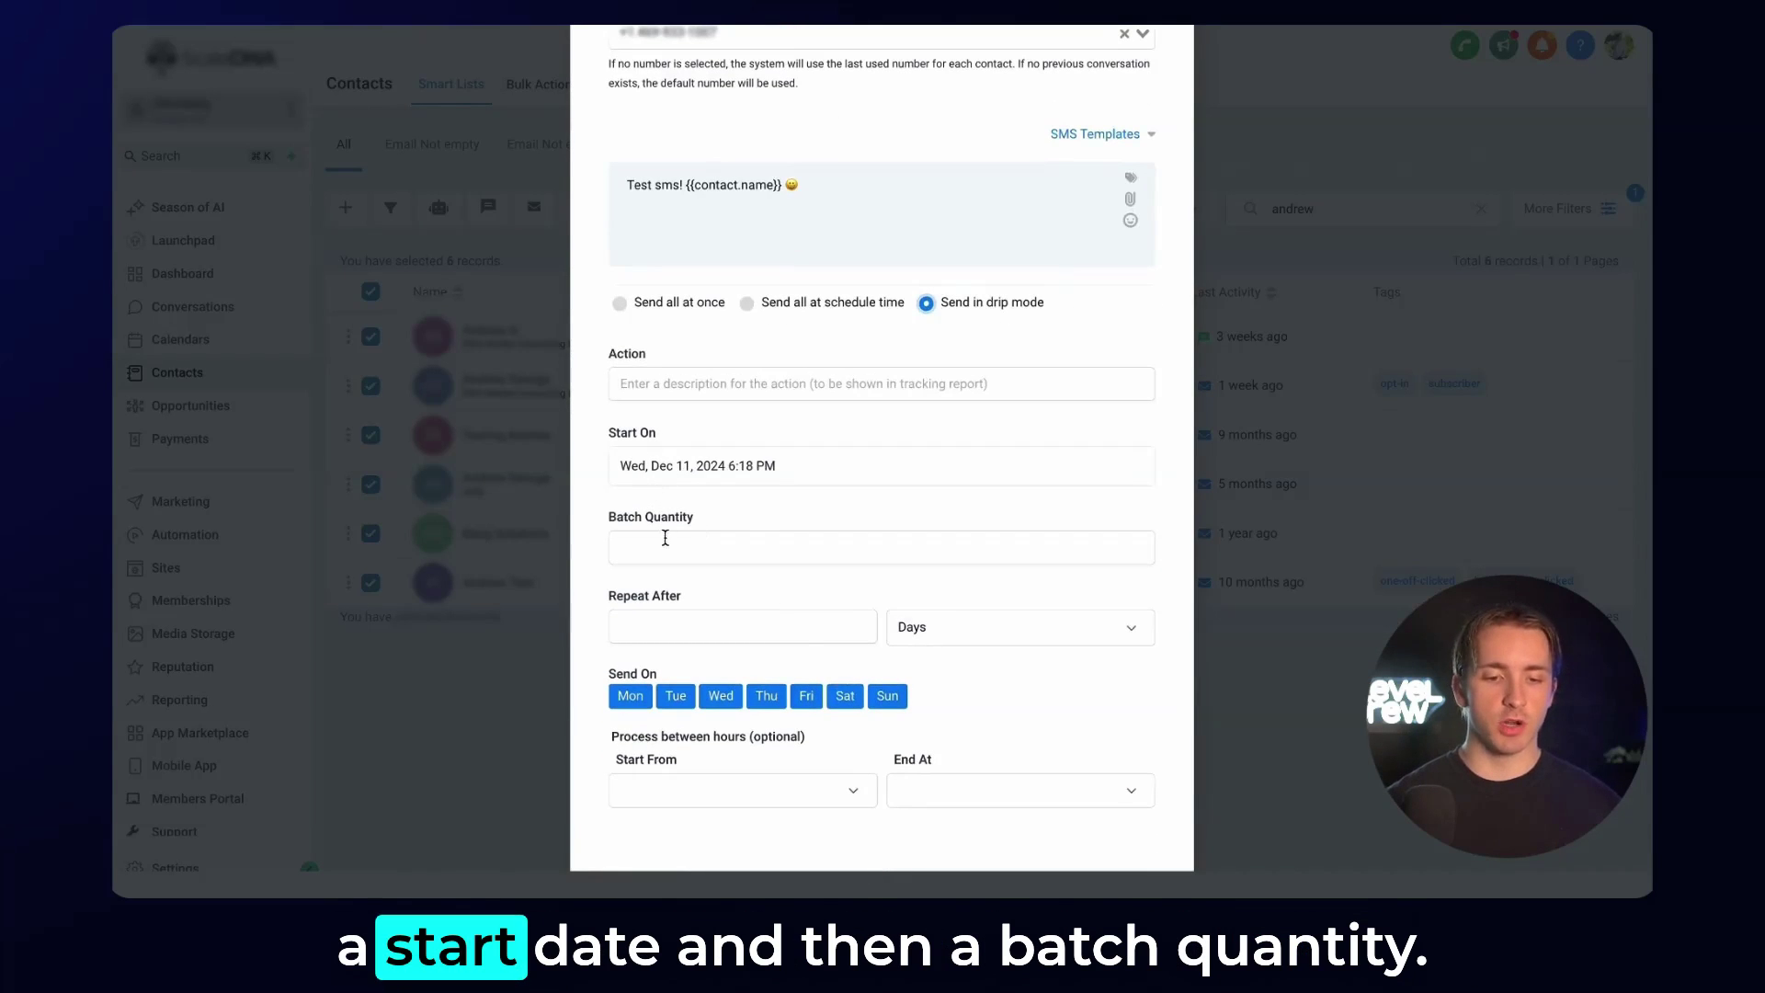
{"action": "left_click", "coordinate": [666, 546]}
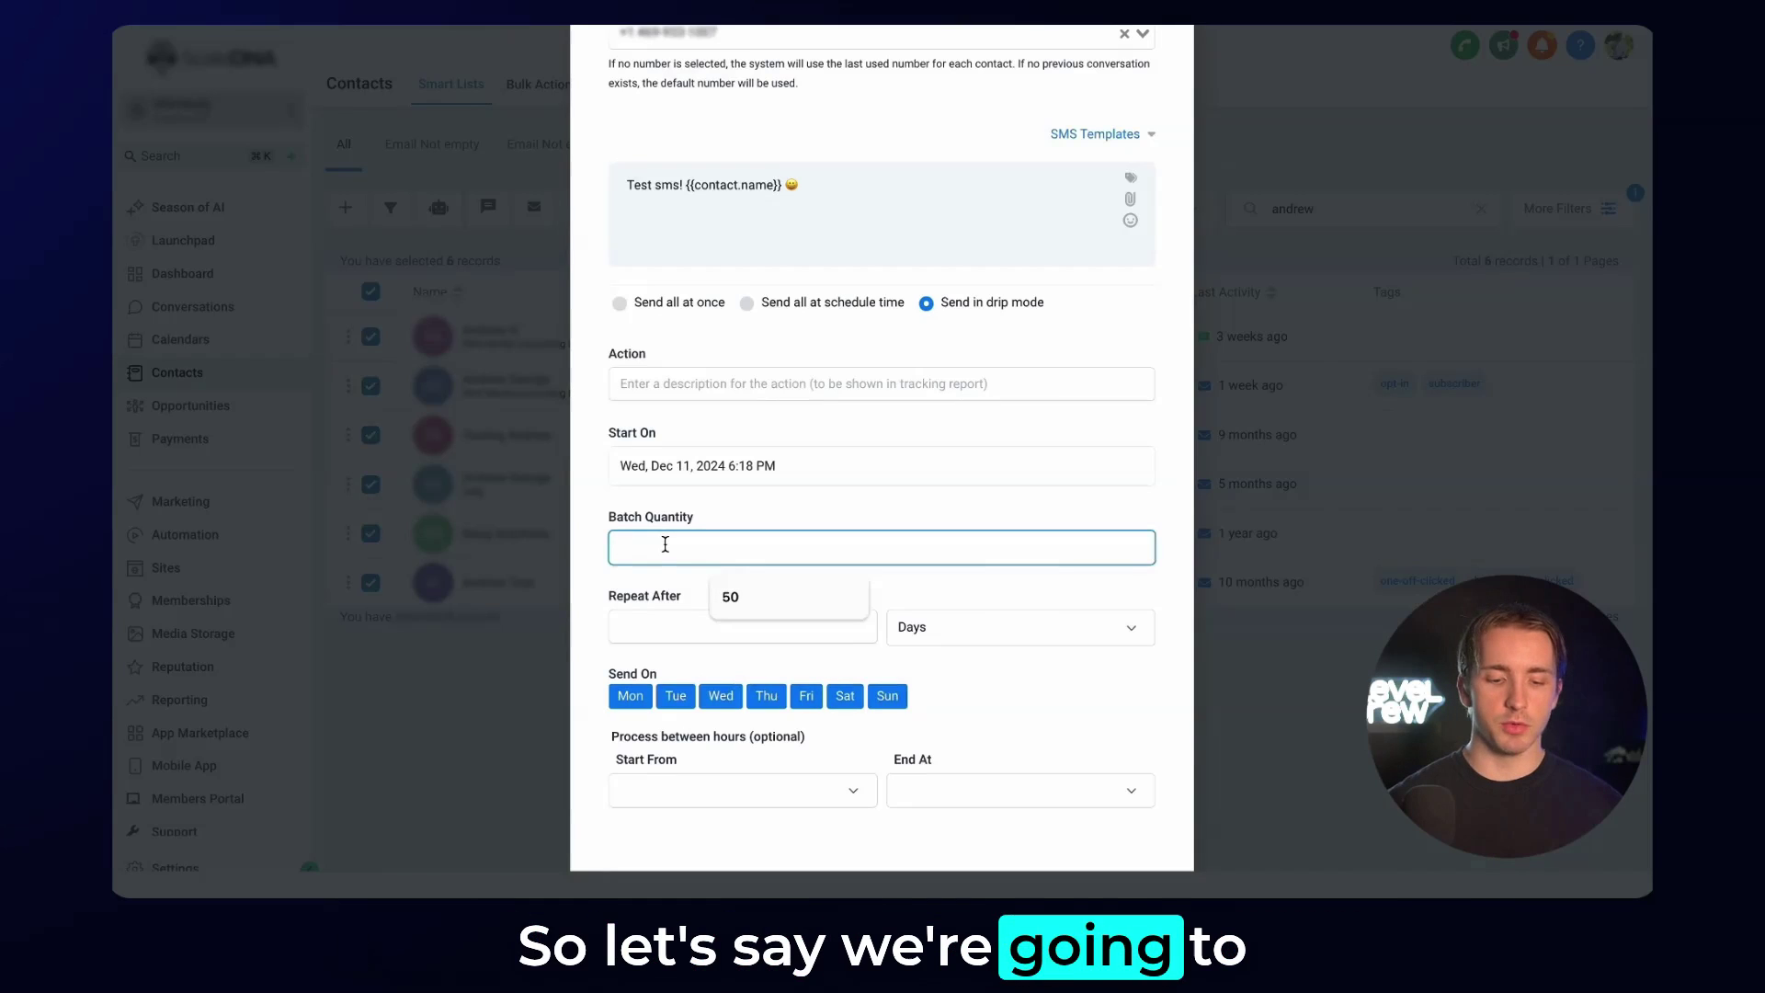
{"action": "type", "text": "5"}
{"action": "left_click", "coordinate": [637, 595]}
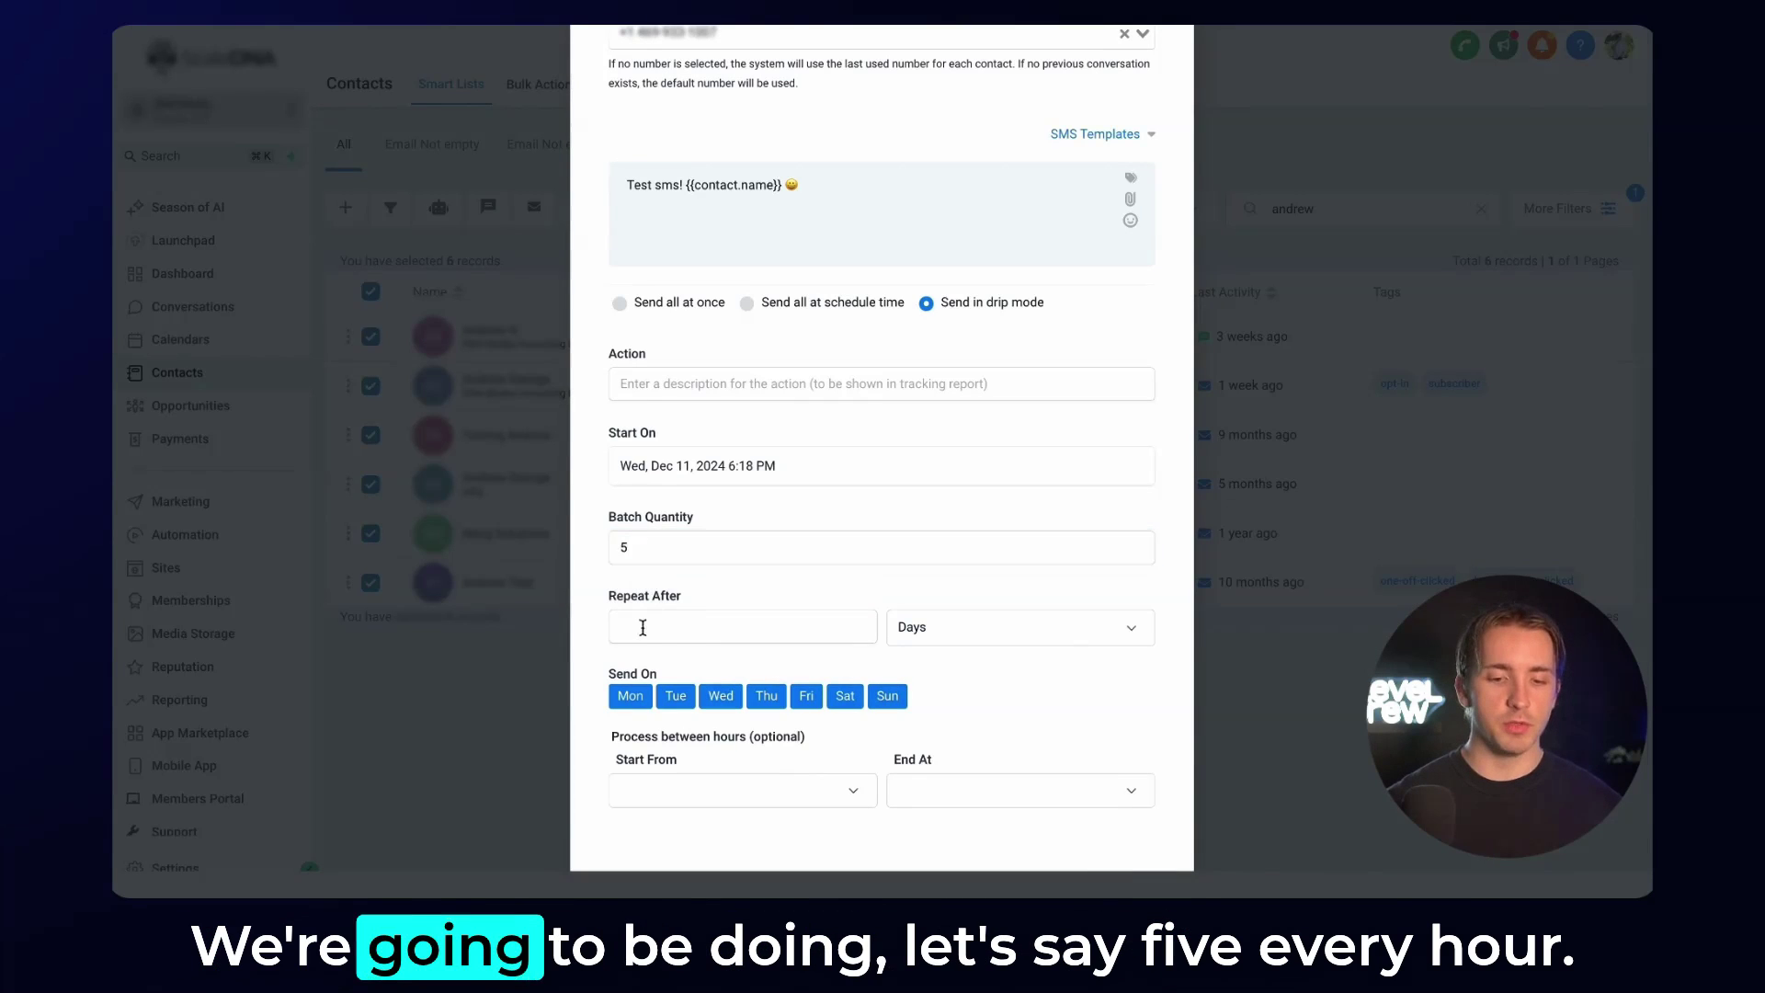
- Set the drip to repeat every 60 minutes
{"action": "left_click", "coordinate": [642, 627]}
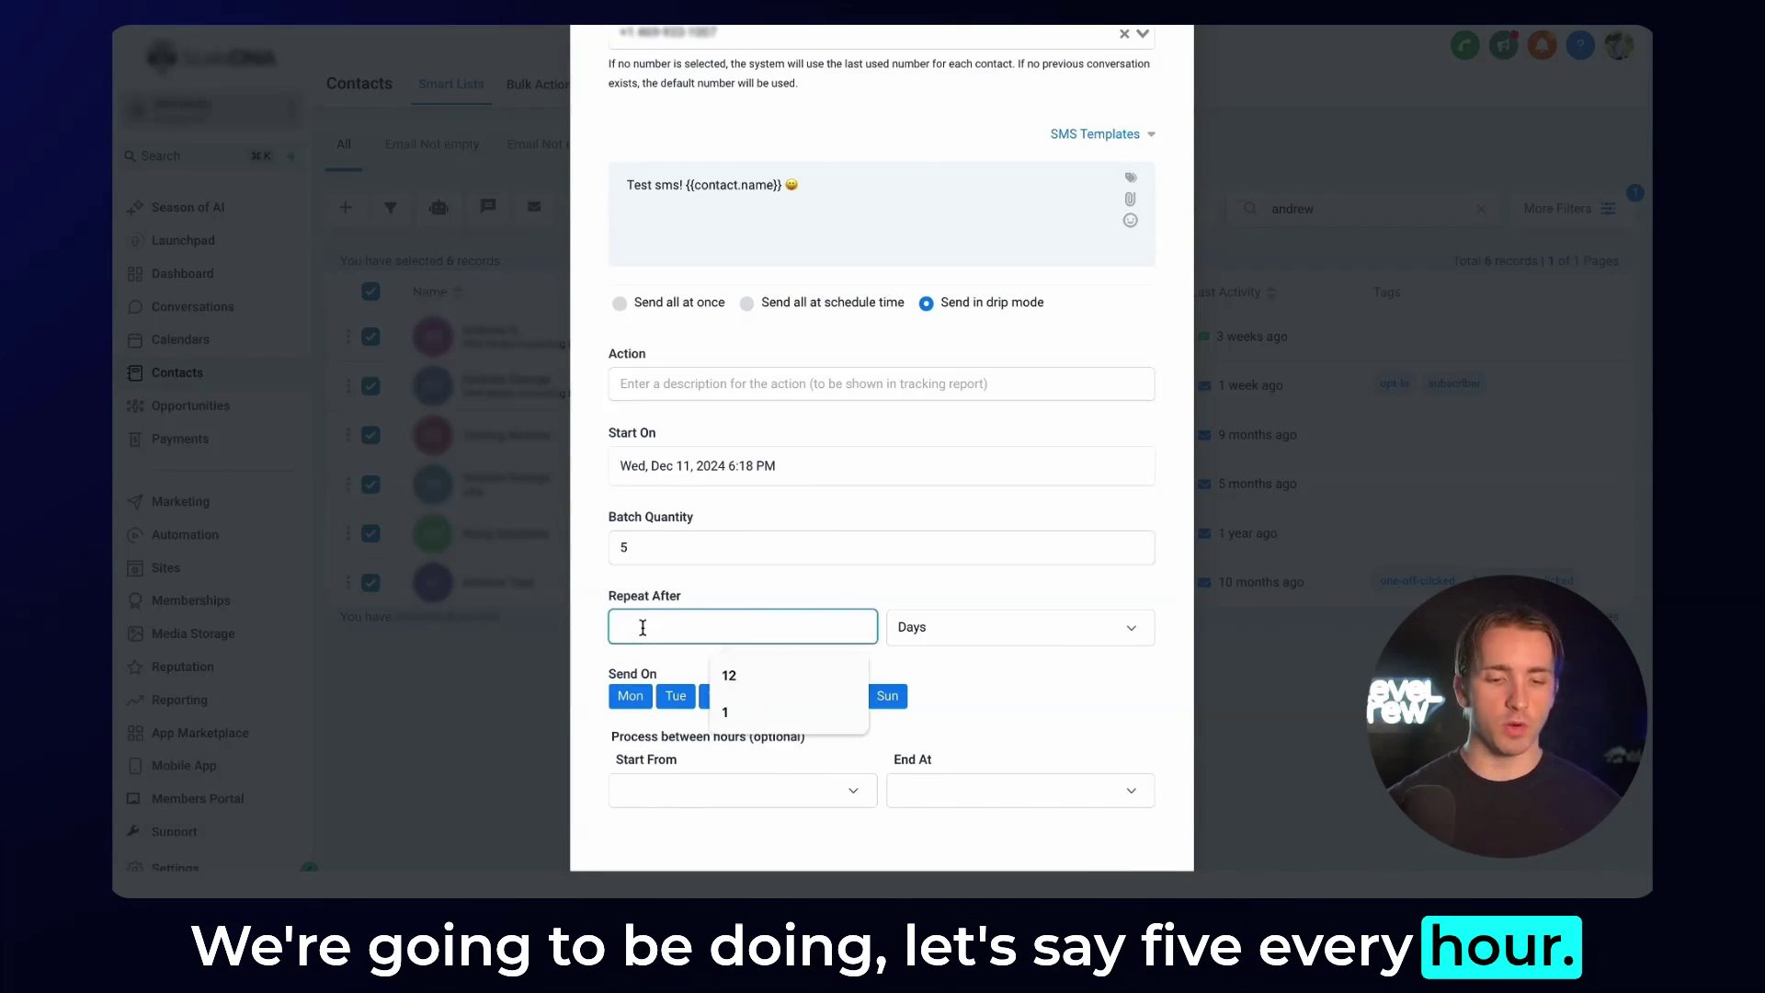
{"action": "left_click", "coordinate": [940, 627]}
{"action": "left_click", "coordinate": [938, 702]}
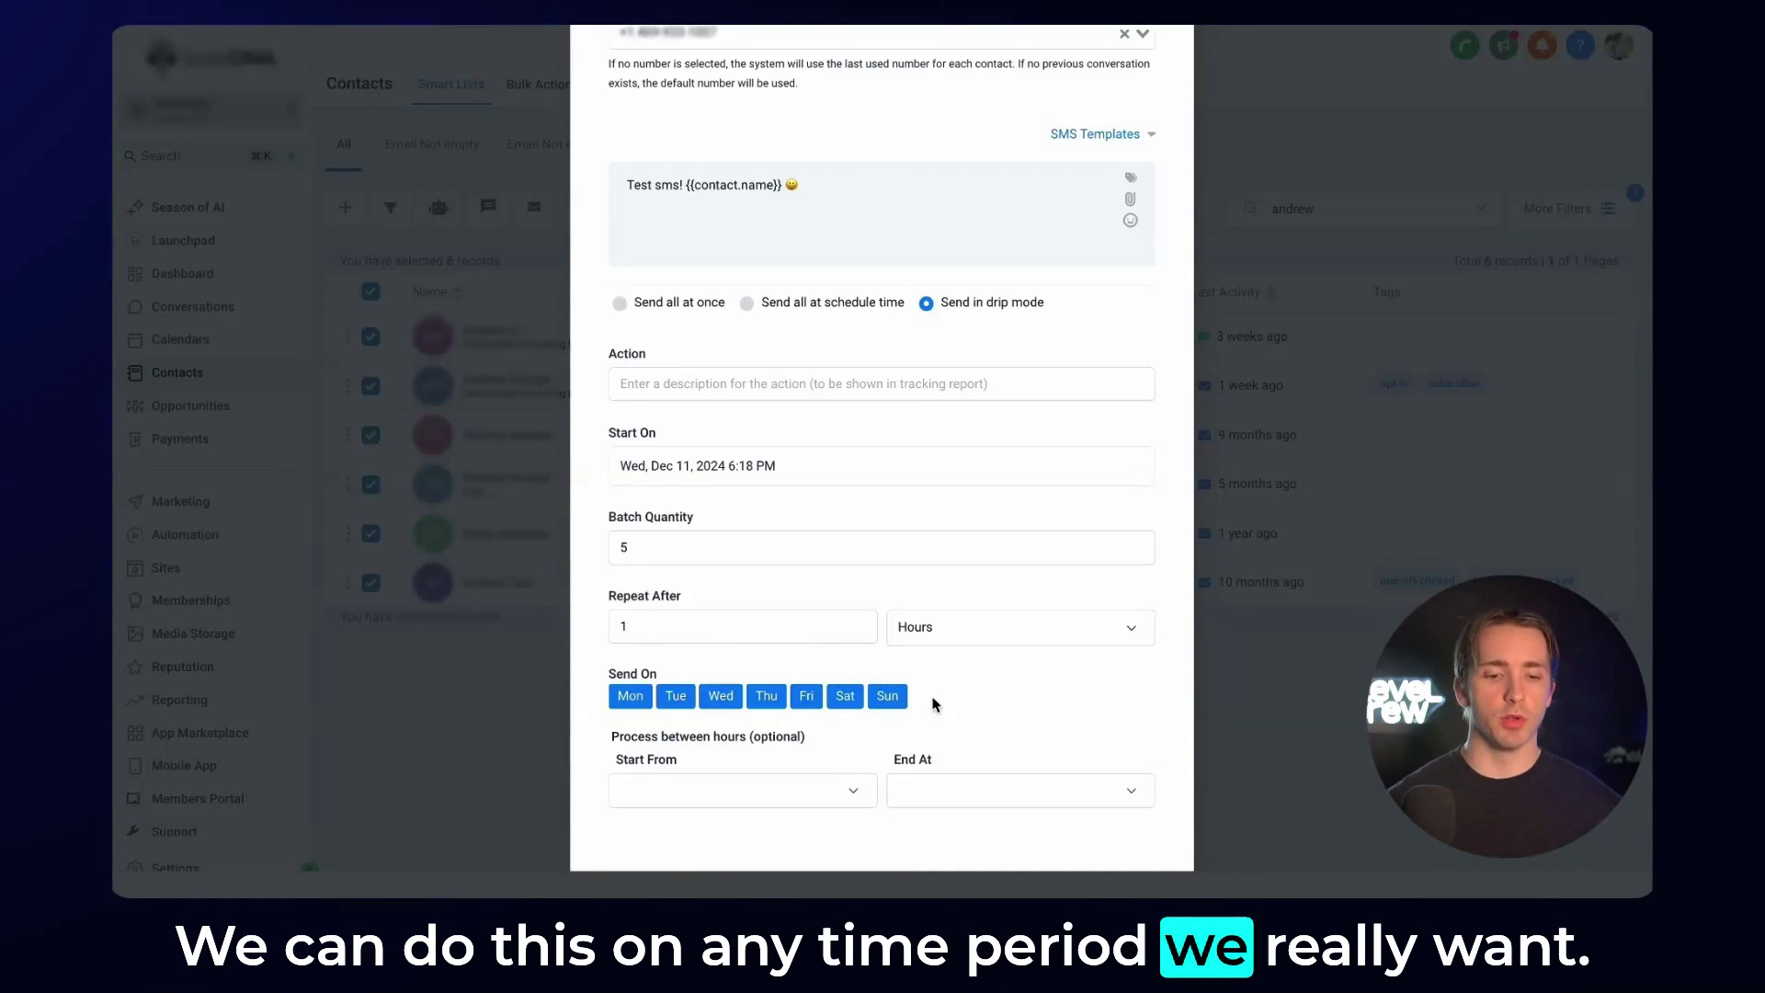
{"action": "left_click", "coordinate": [920, 685]}
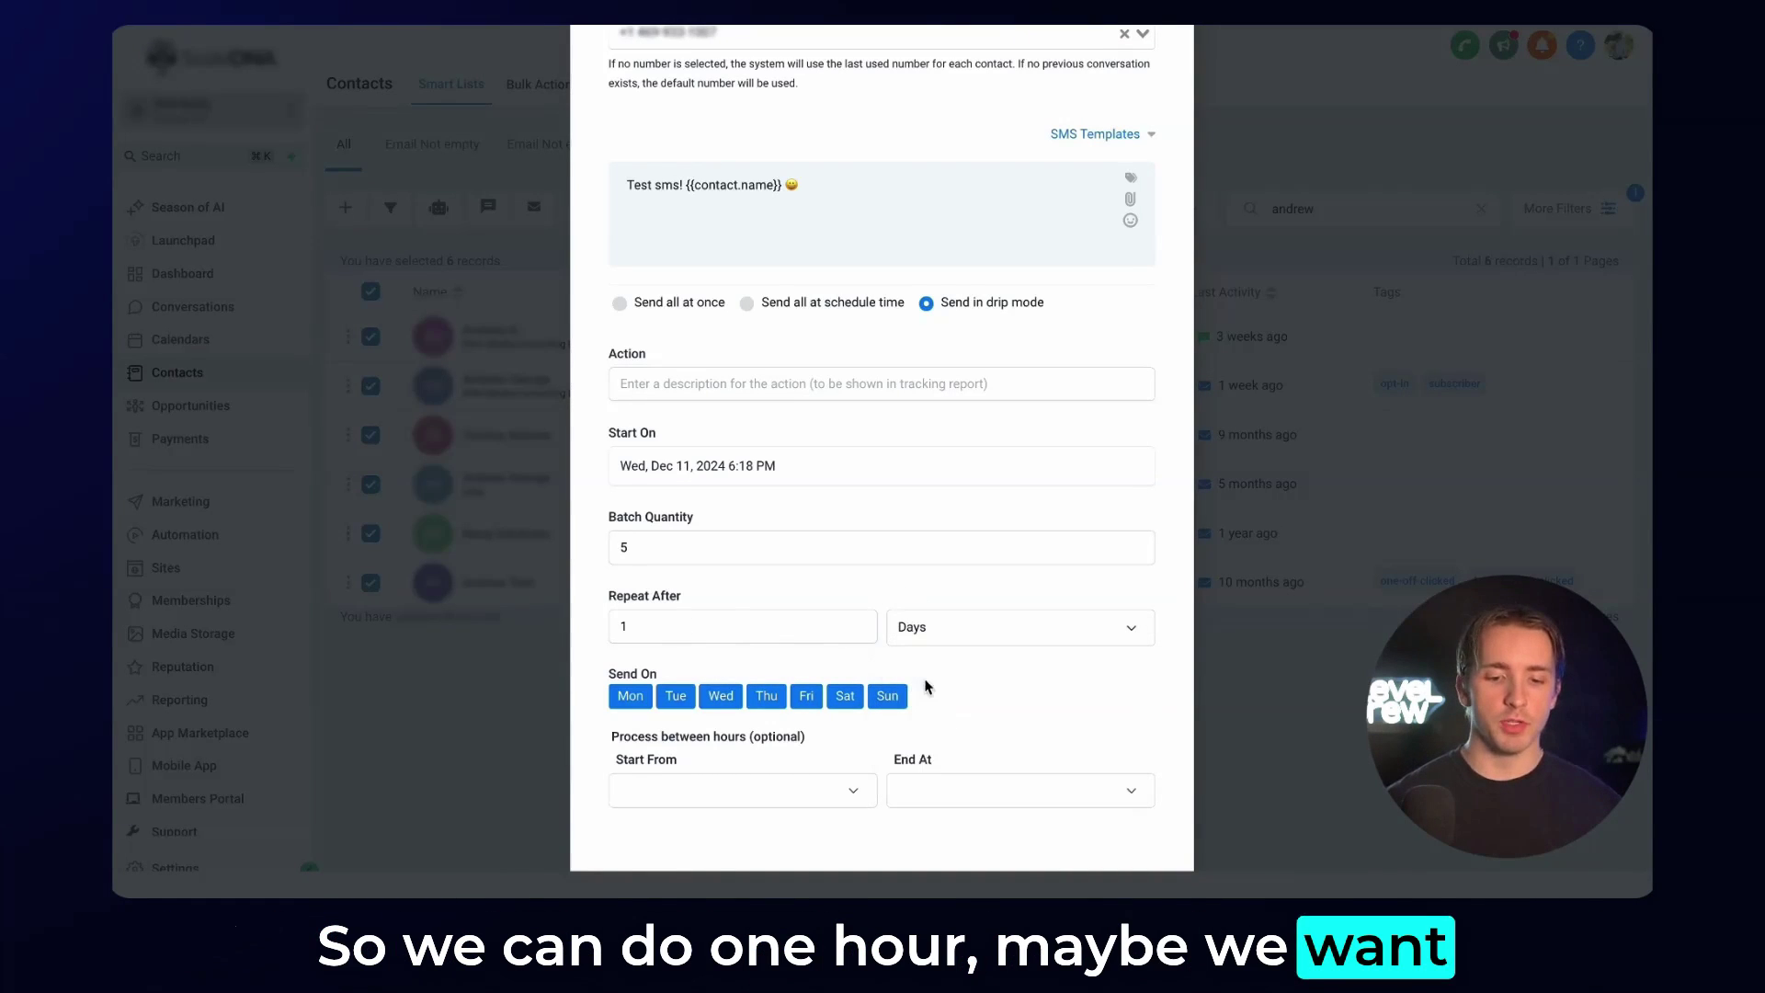
{"action": "left_click", "coordinate": [919, 629]}
{"action": "left_click", "coordinate": [930, 732]}
{"action": "left_click", "coordinate": [781, 619]}
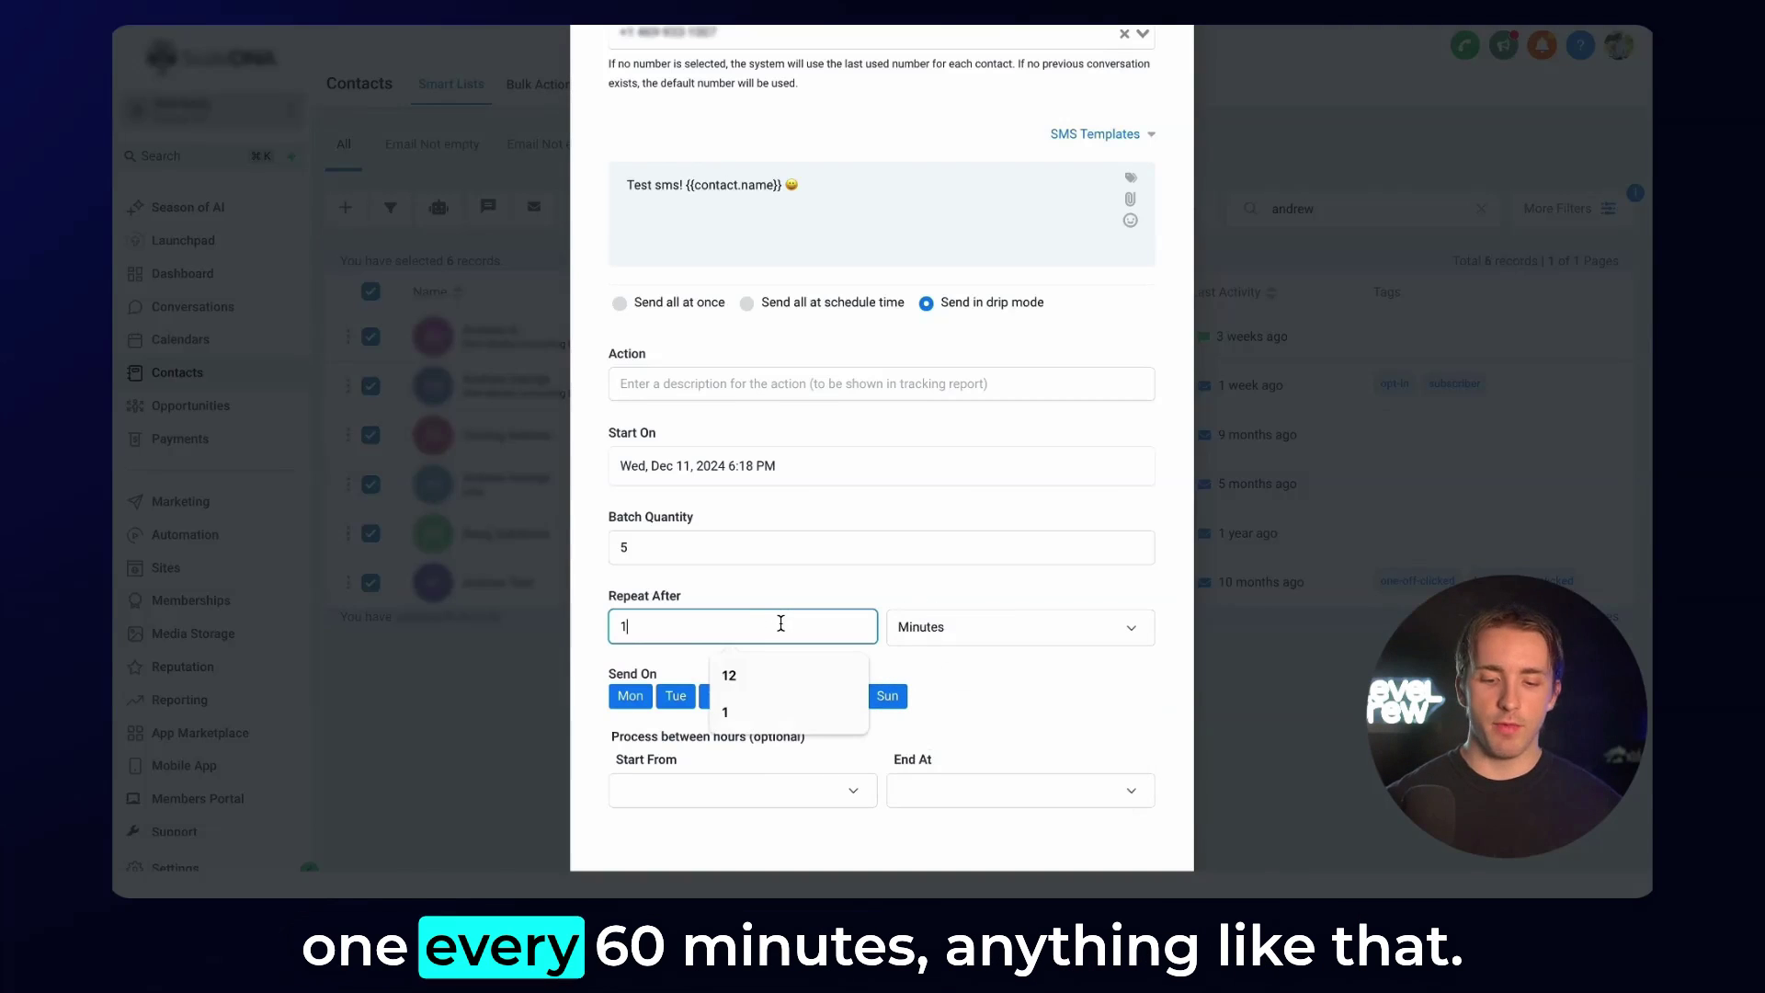
{"action": "key", "text": "BackSpace"}
{"action": "type", "text": "60"}
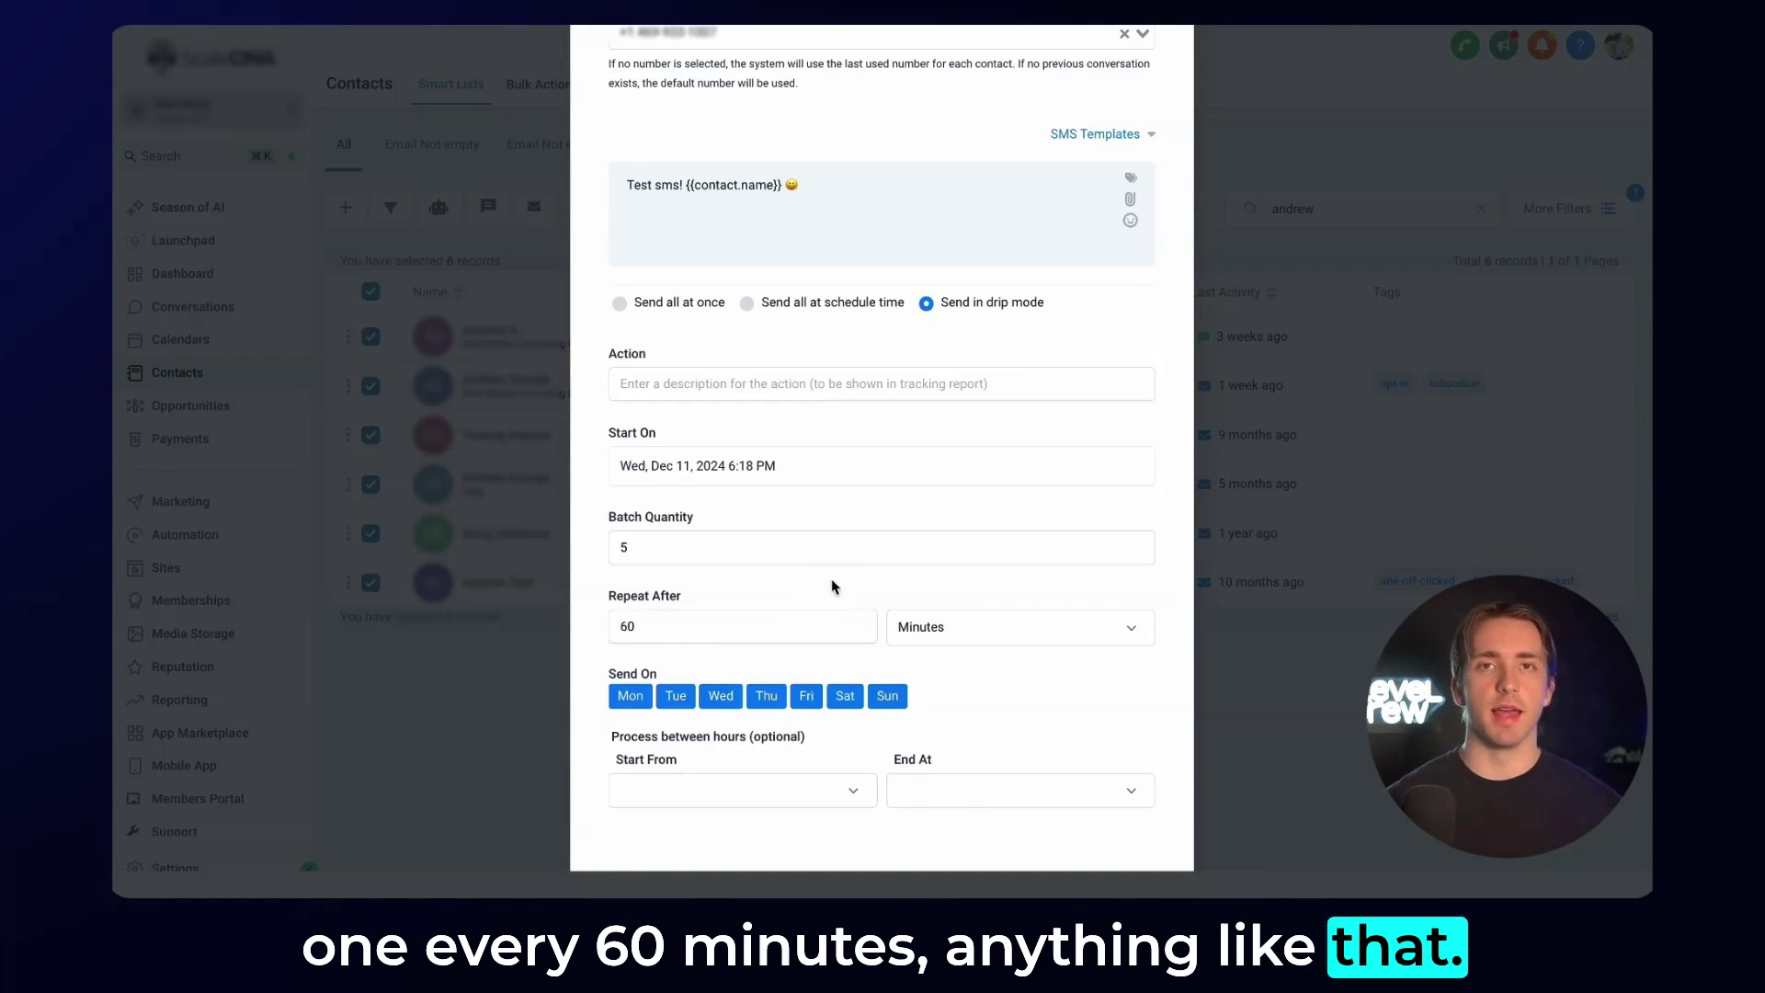
- Limit the drip window to weekdays from 08:00 am to 05:00 pm
{"action": "scroll", "coordinate": [833, 587], "scroll_direction": "down", "scroll_amount": 1}
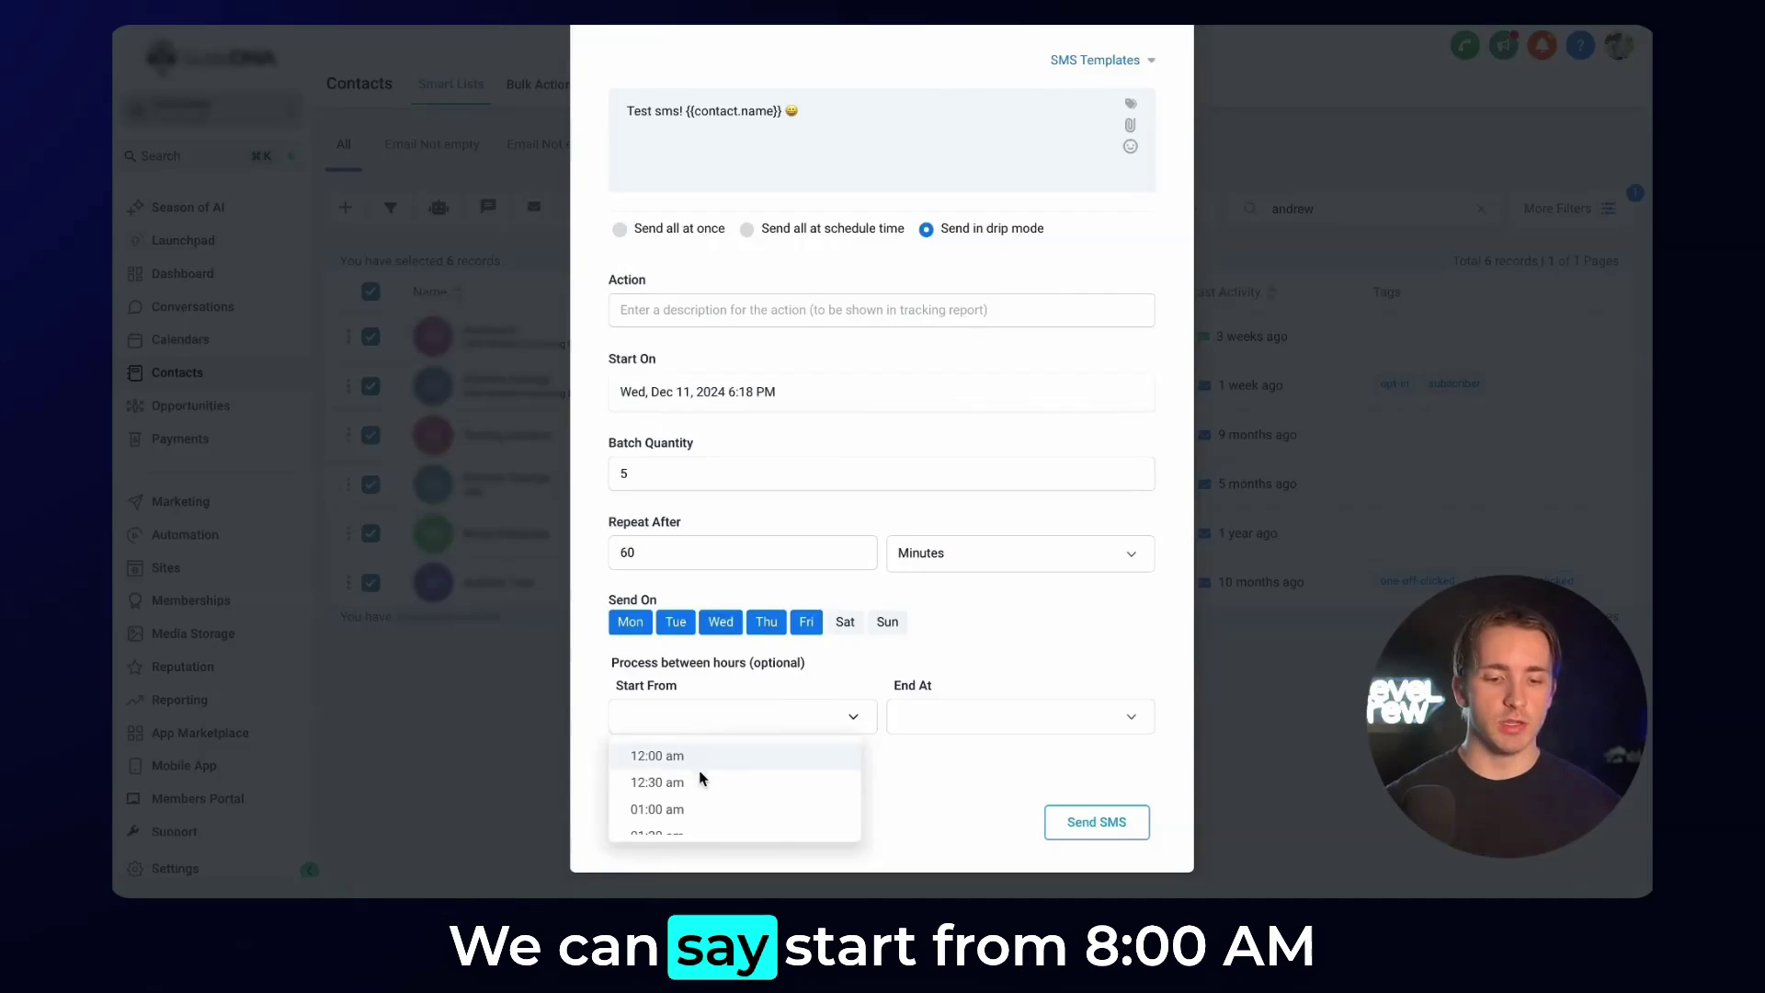
{"action": "scroll", "coordinate": [700, 780], "scroll_direction": "down", "scroll_amount": 1}
{"action": "scroll", "coordinate": [696, 796], "scroll_direction": "down", "scroll_amount": 5}
{"action": "left_click", "coordinate": [696, 791]}
{"action": "left_click", "coordinate": [954, 716]}
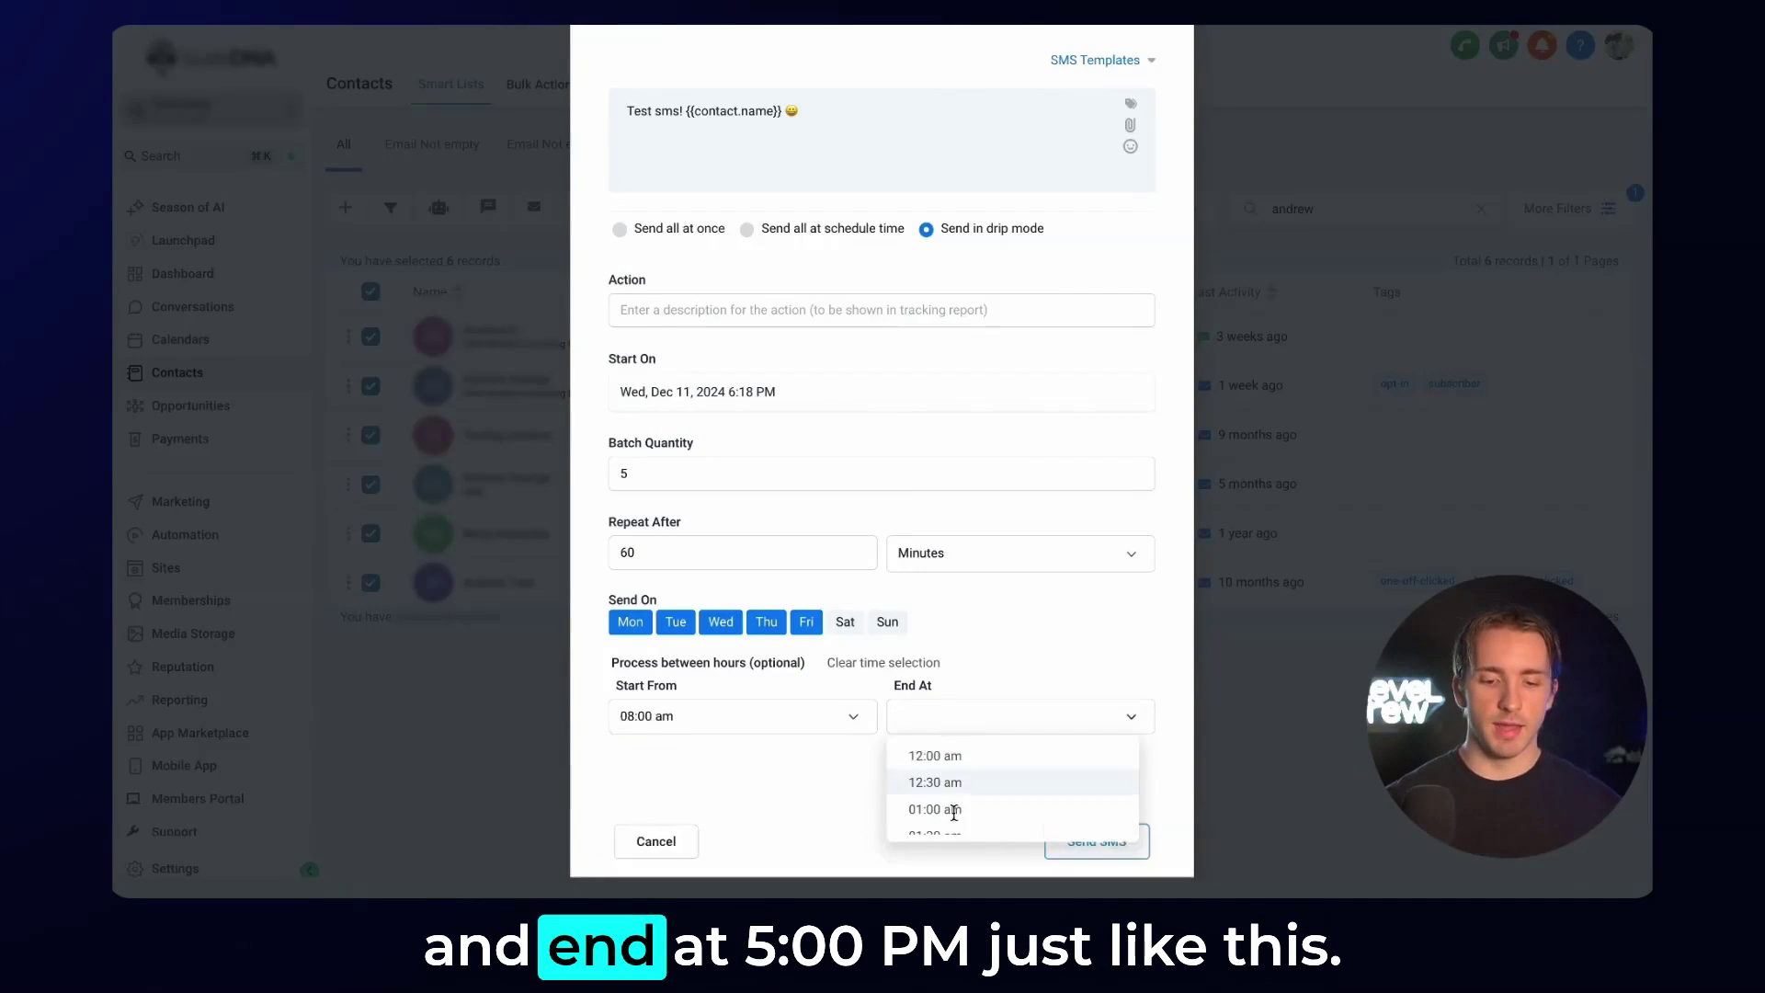
{"action": "scroll", "coordinate": [973, 787], "scroll_direction": "down", "scroll_amount": 20}
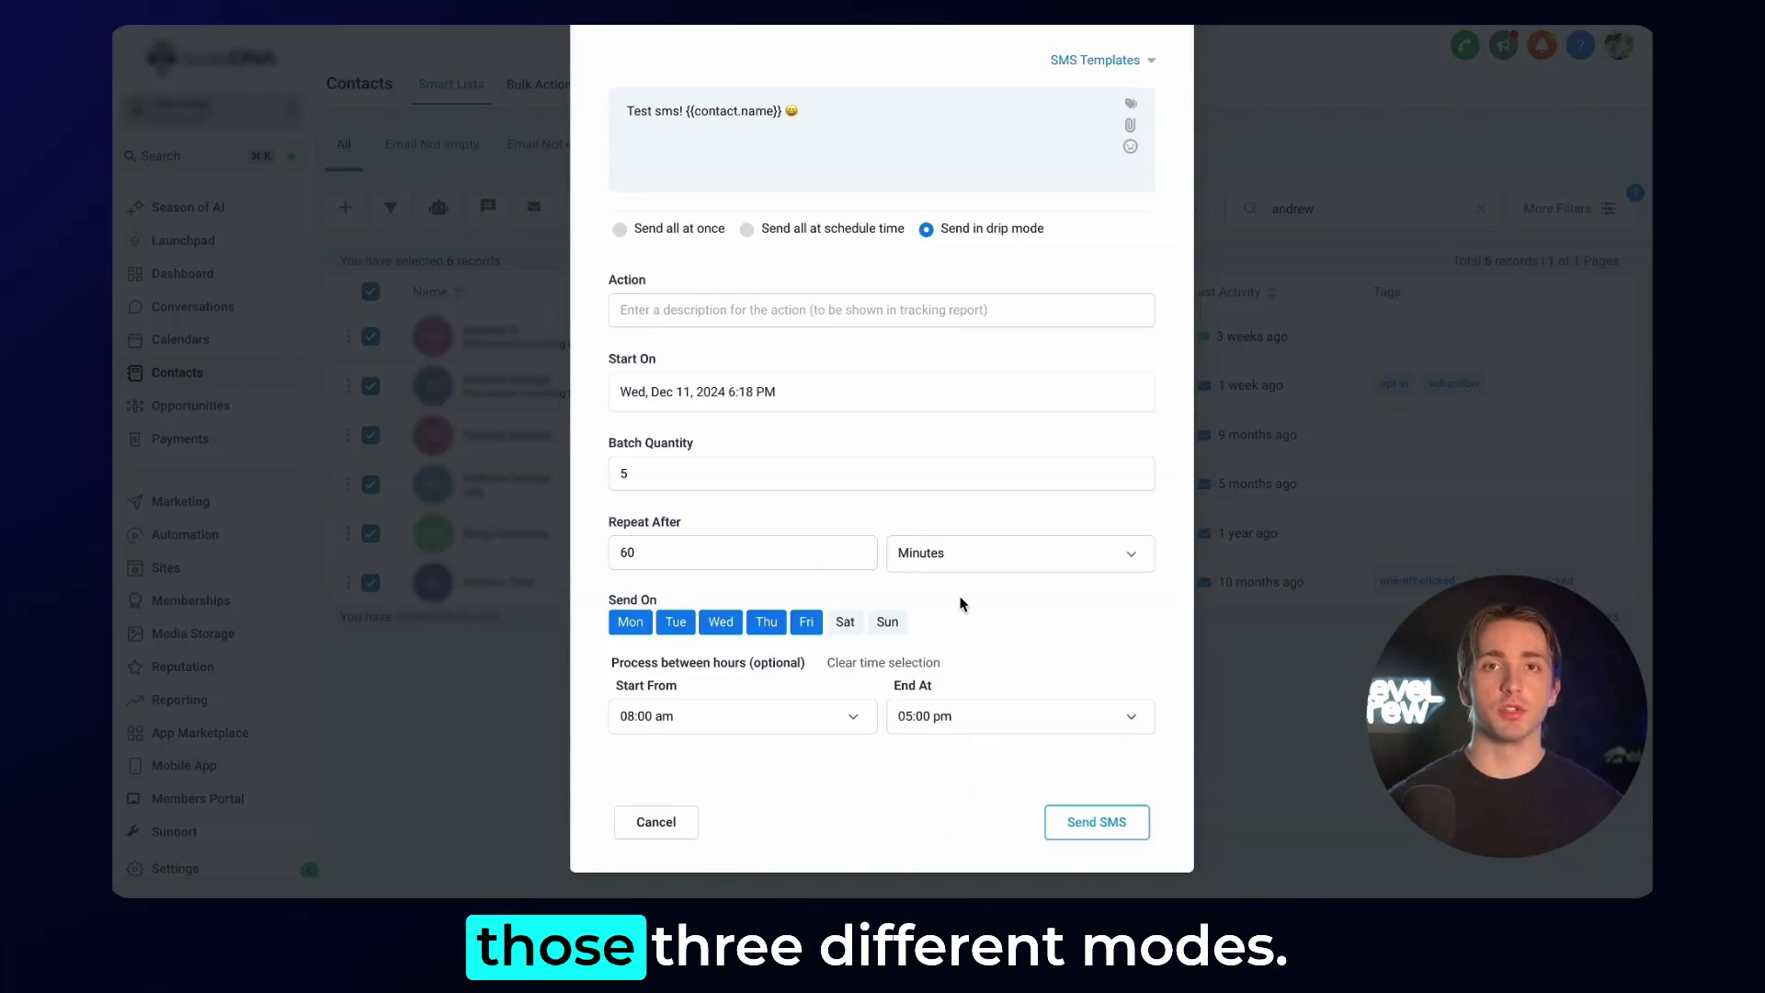
- Switch to sending all at once, name the action 'Test!', and send the SMS
{"action": "left_click", "coordinate": [621, 223]}
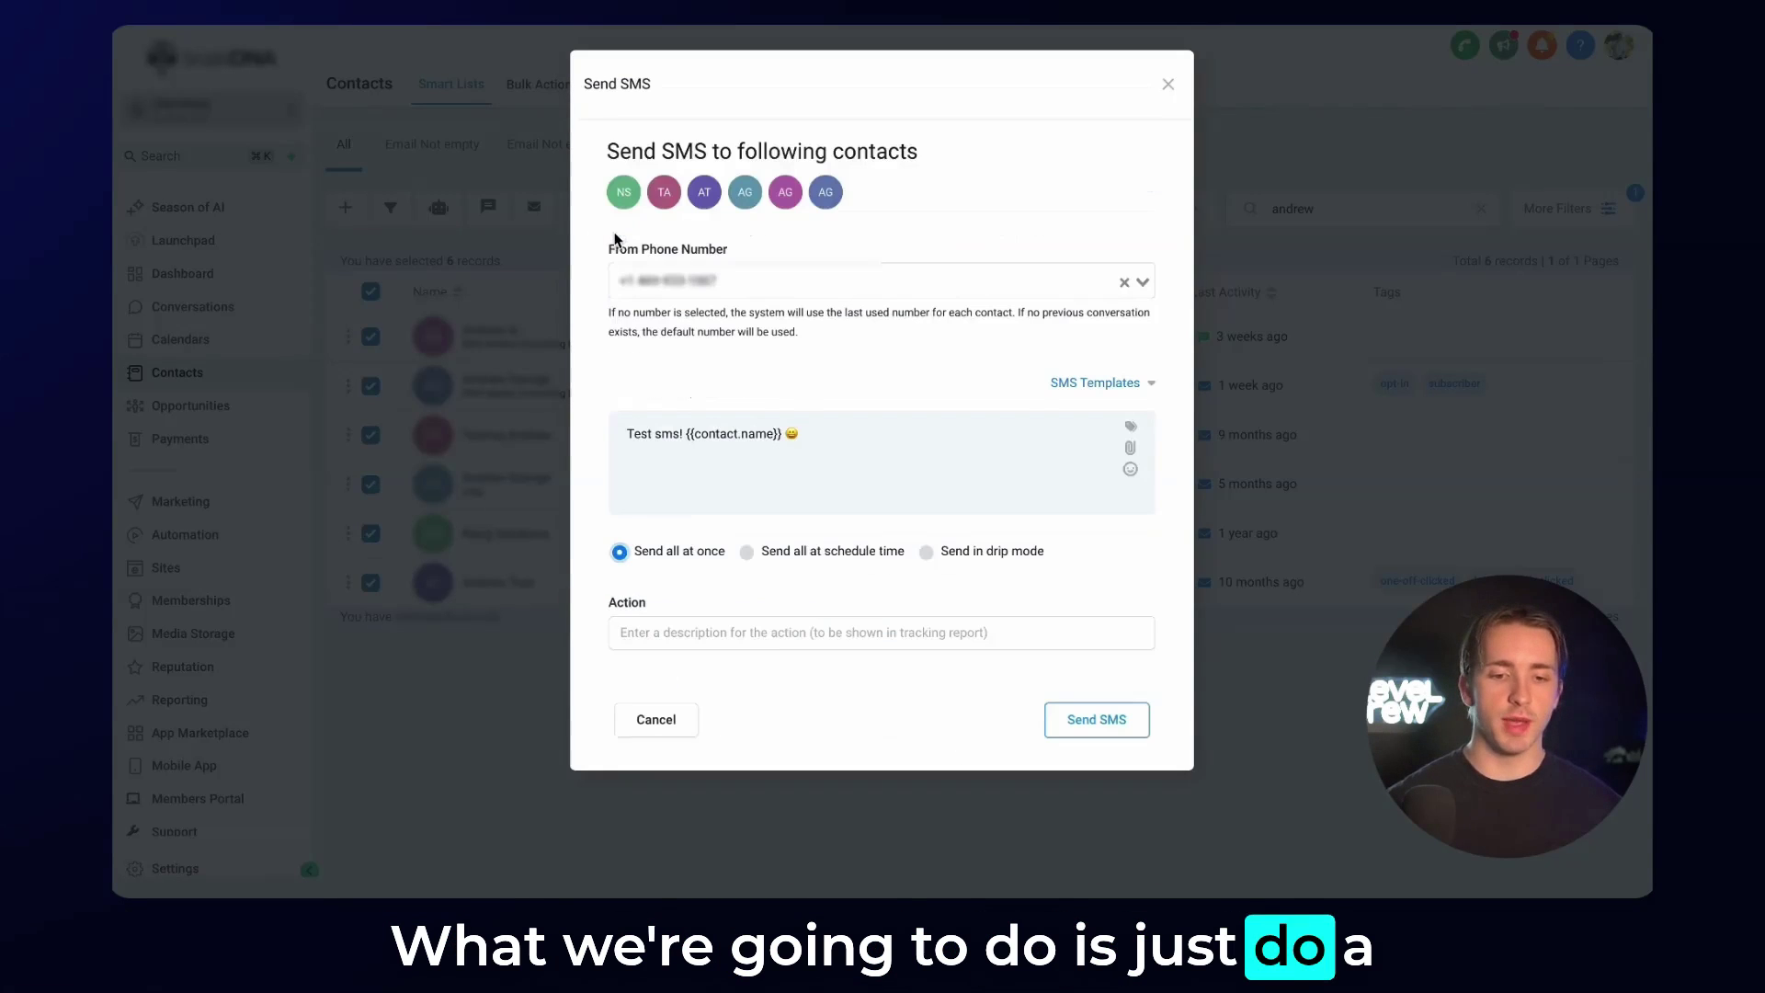
{"action": "left_click", "coordinate": [806, 629]}
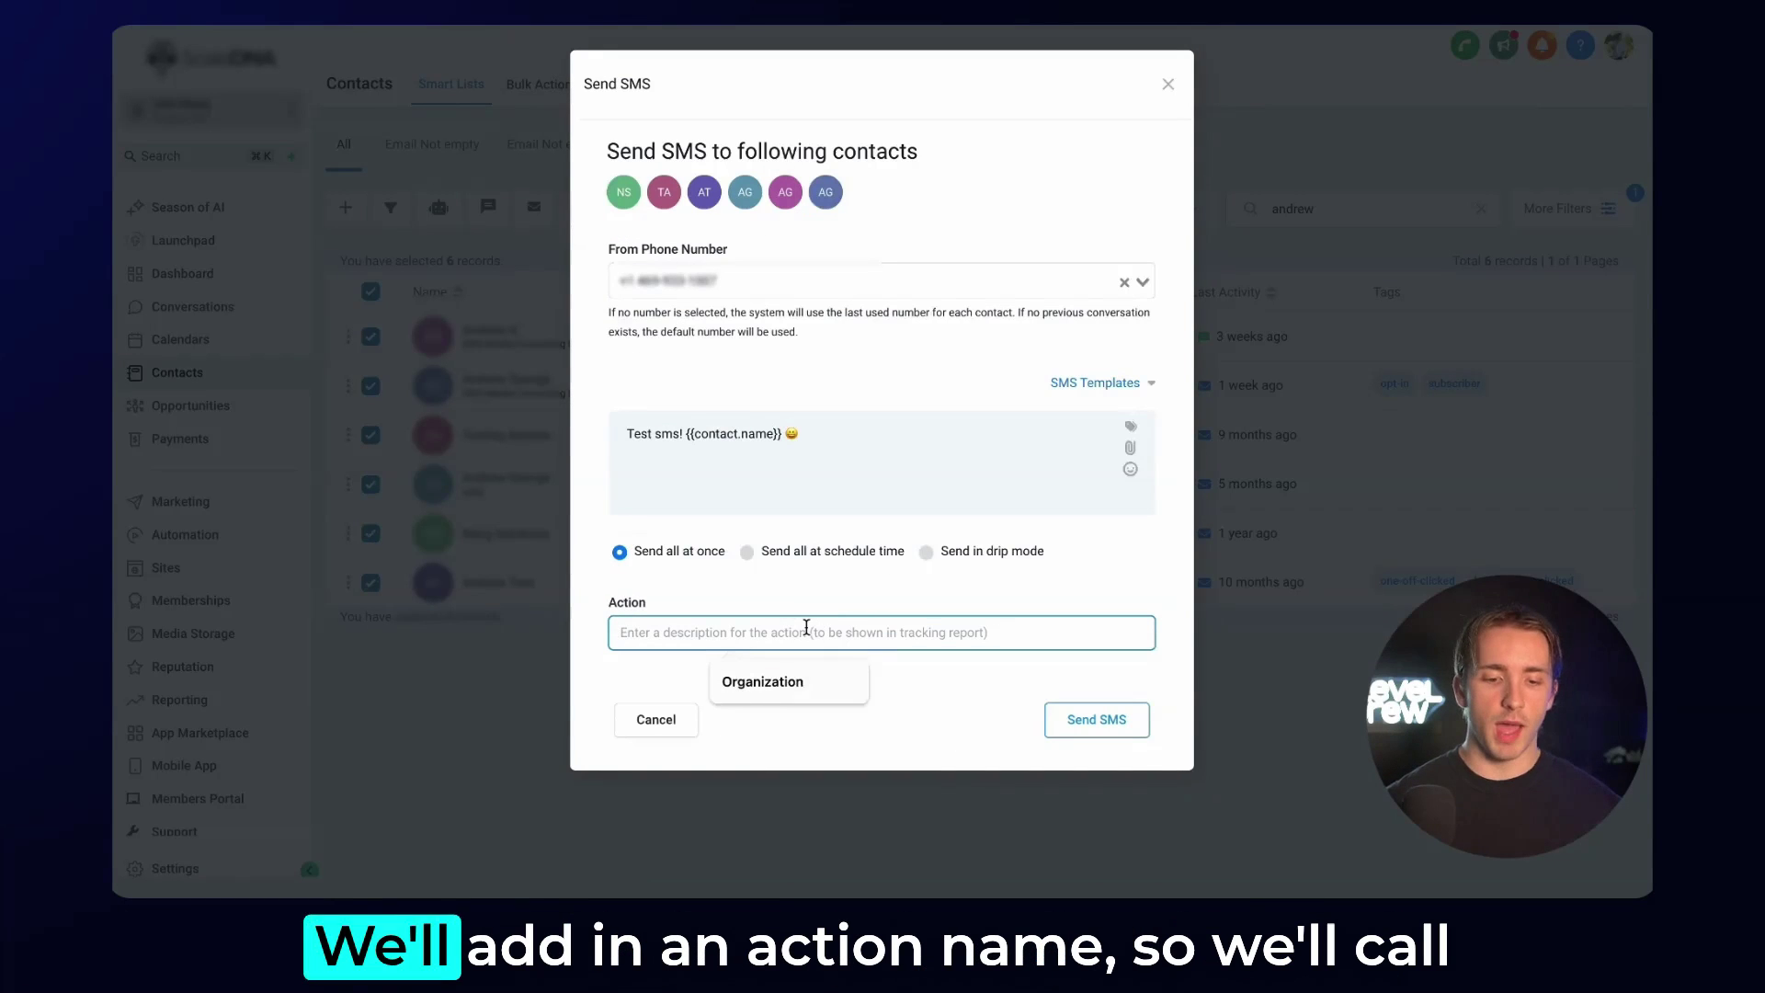
{"action": "type", "text": "Test!"}
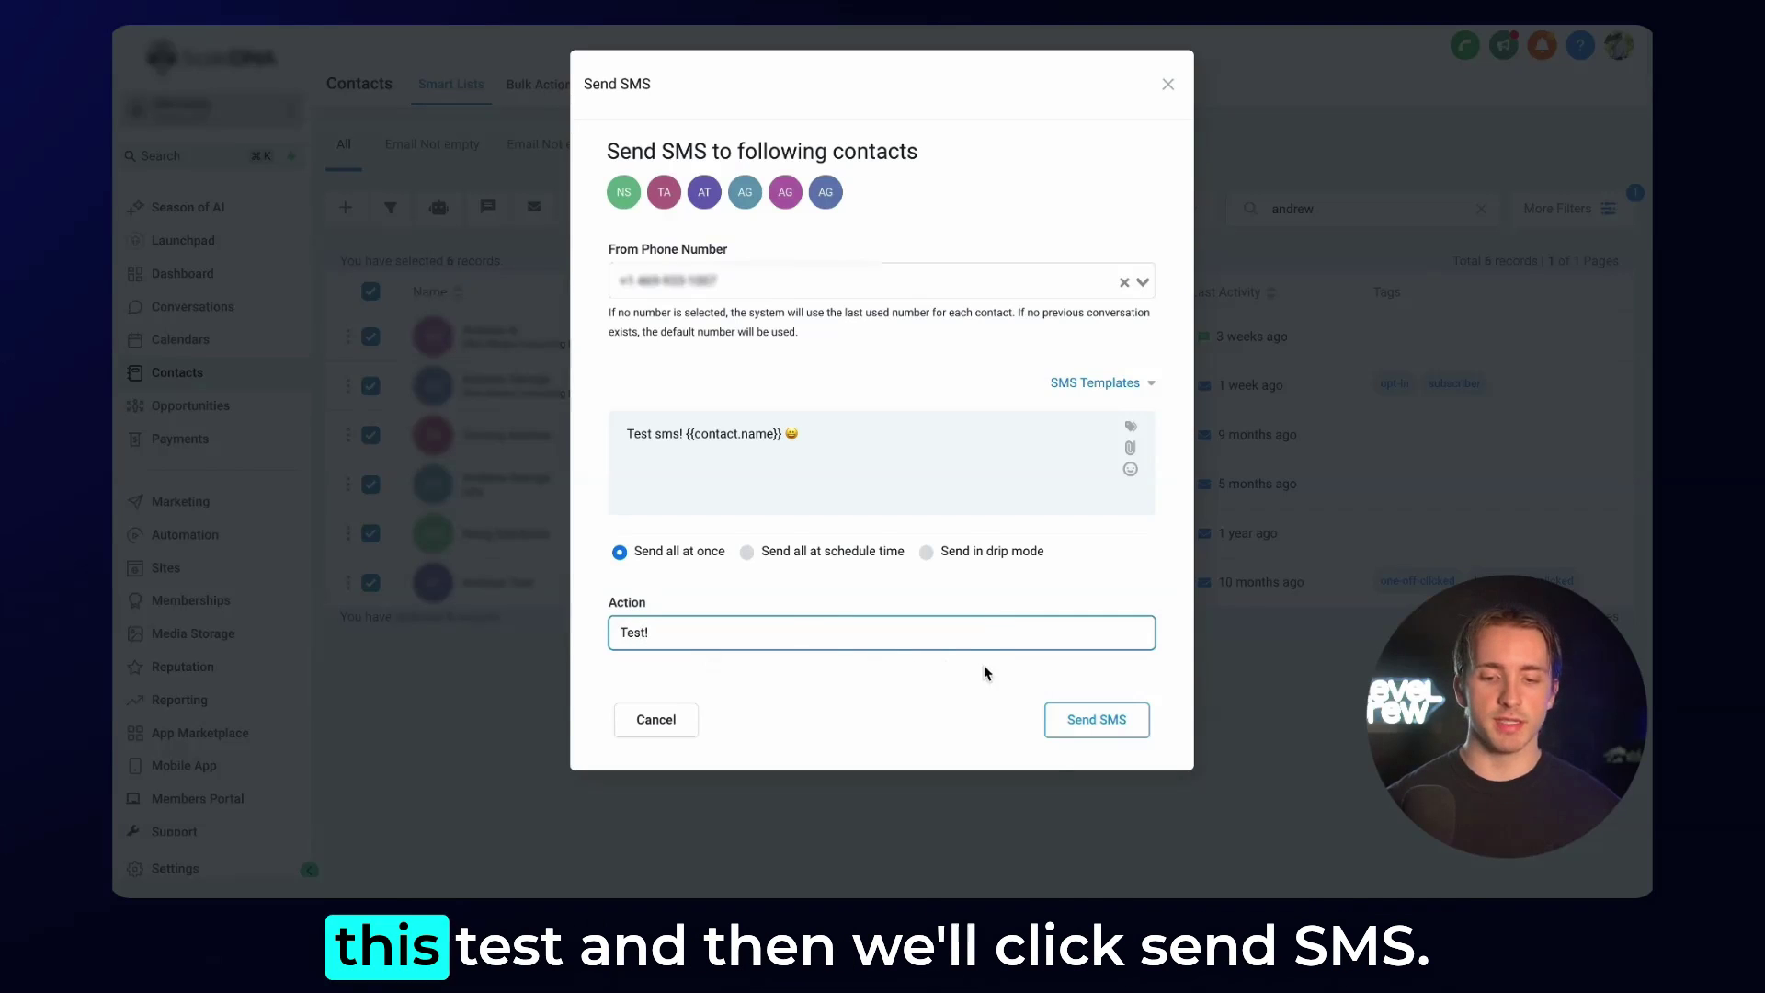
{"action": "left_click", "coordinate": [1100, 722]}
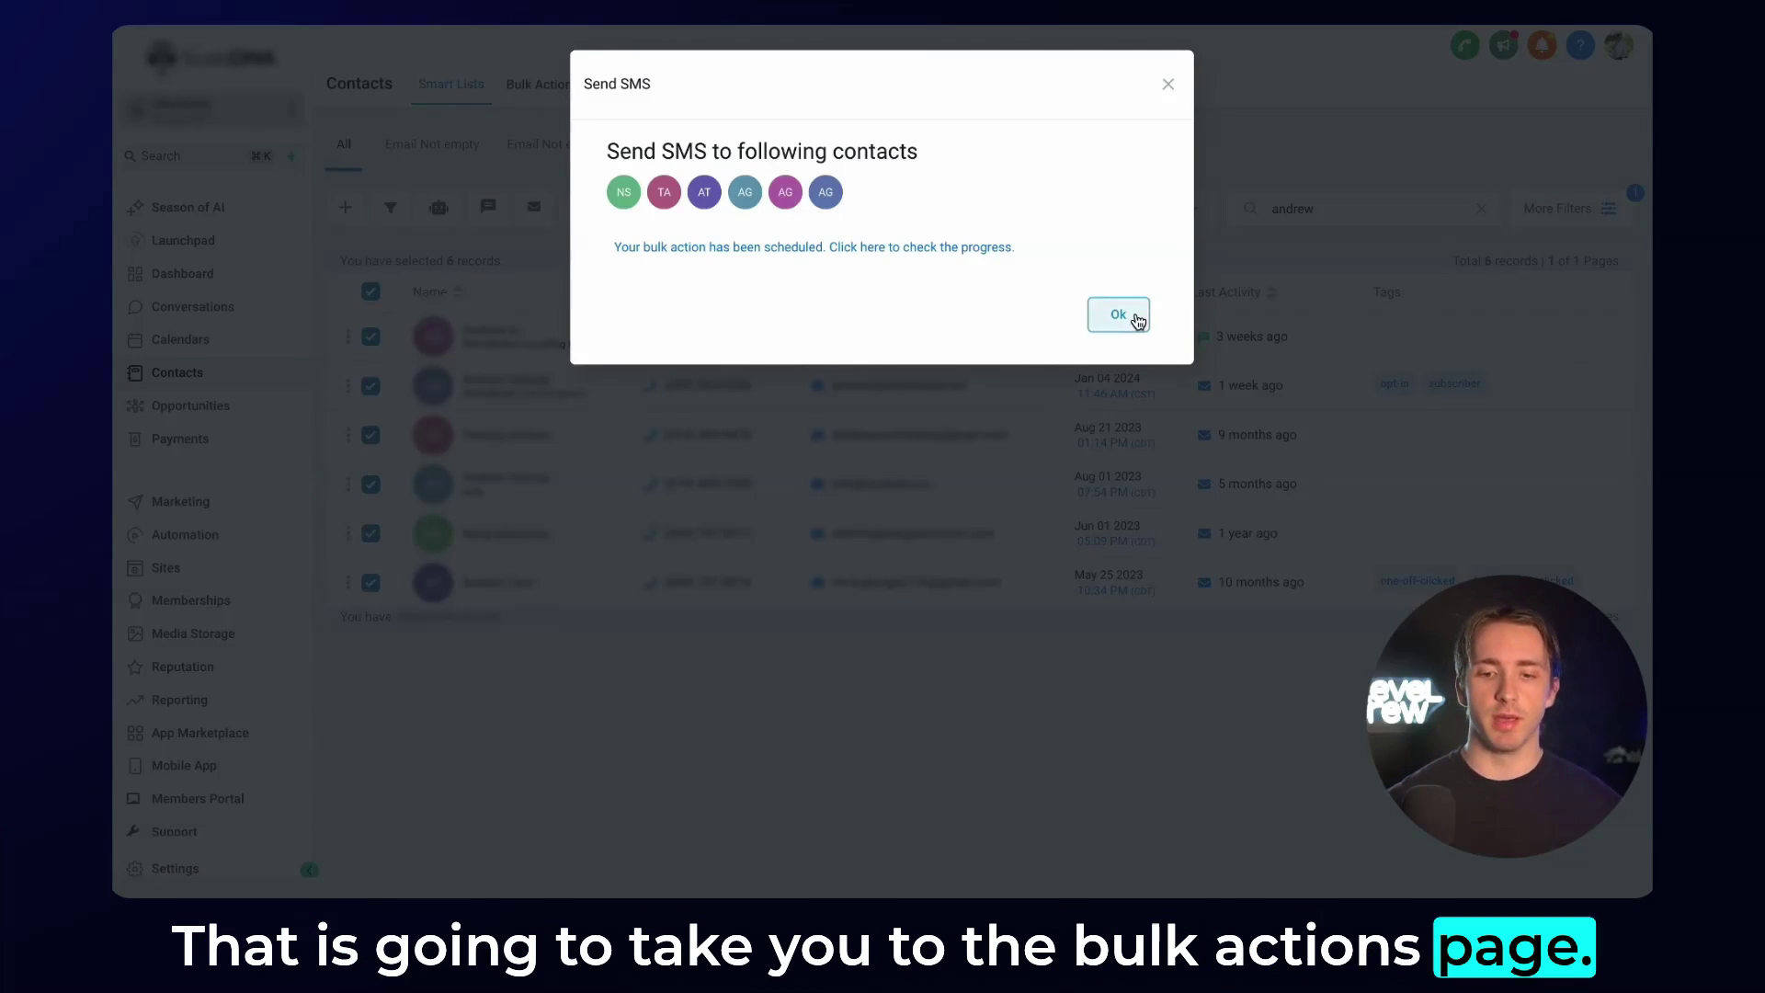
- Open SMS Stats for the Test! bulk action: 6 attempted, 4 delivered, 1 failed
{"action": "left_click", "coordinate": [1137, 319]}
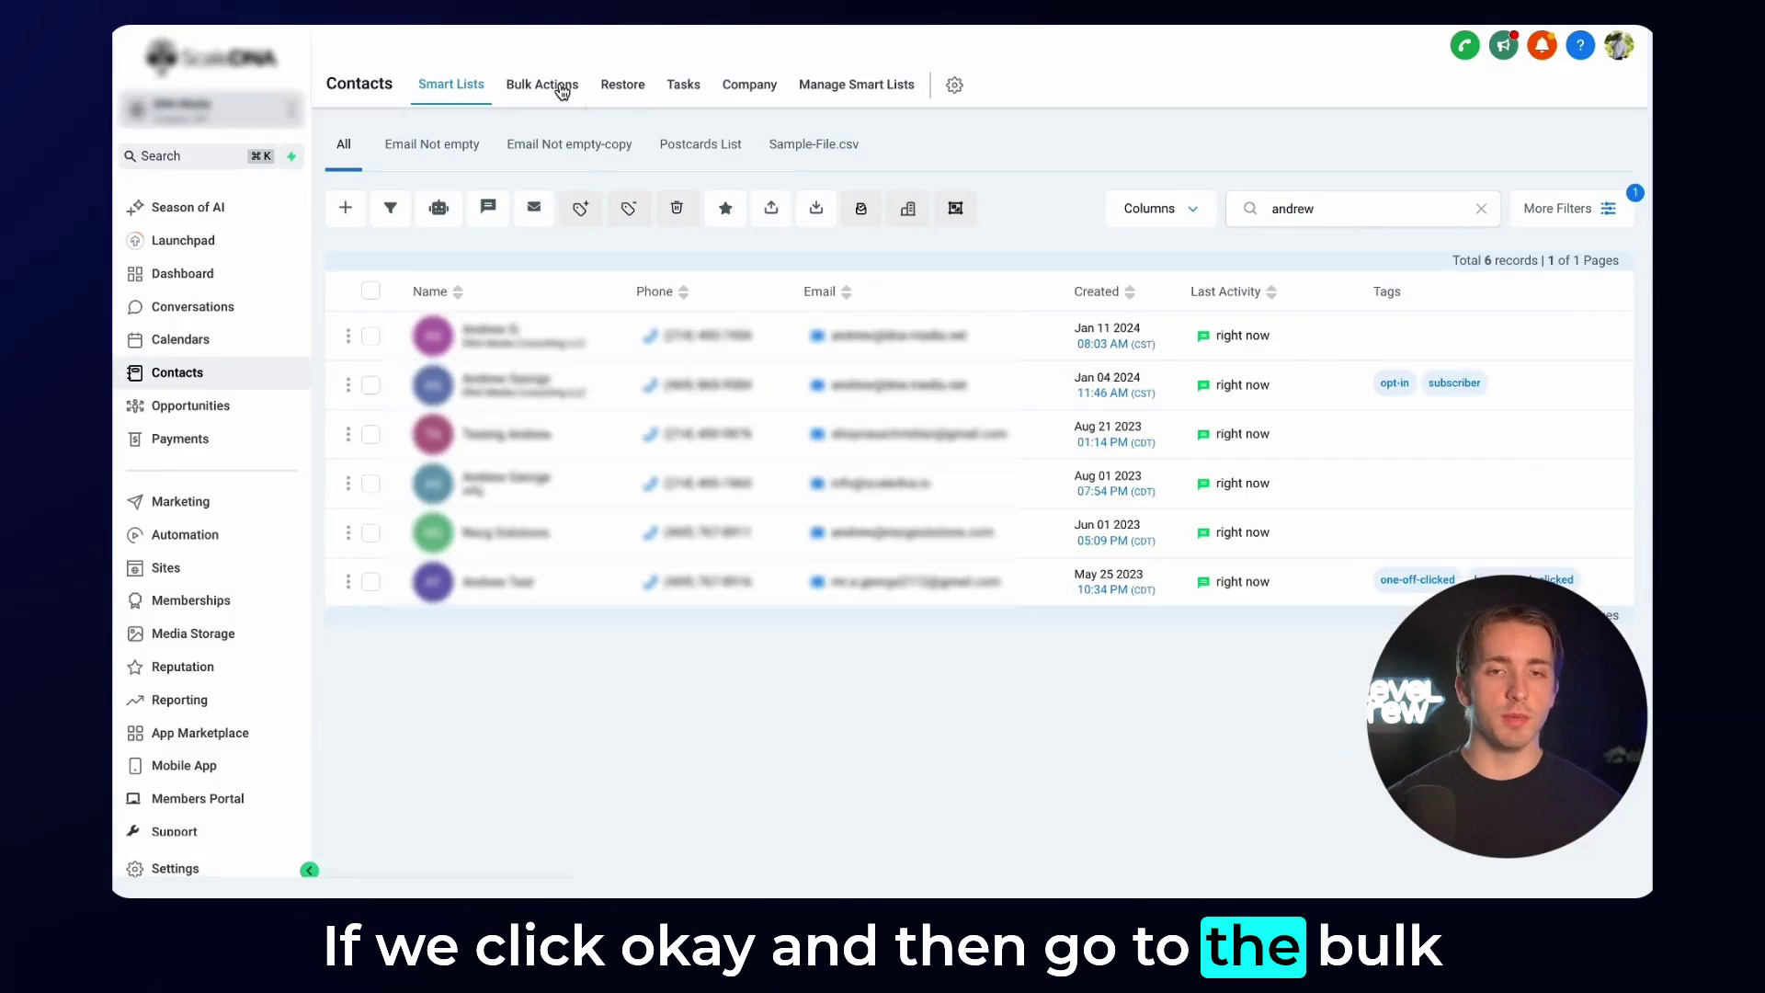
{"action": "left_click", "coordinate": [561, 86]}
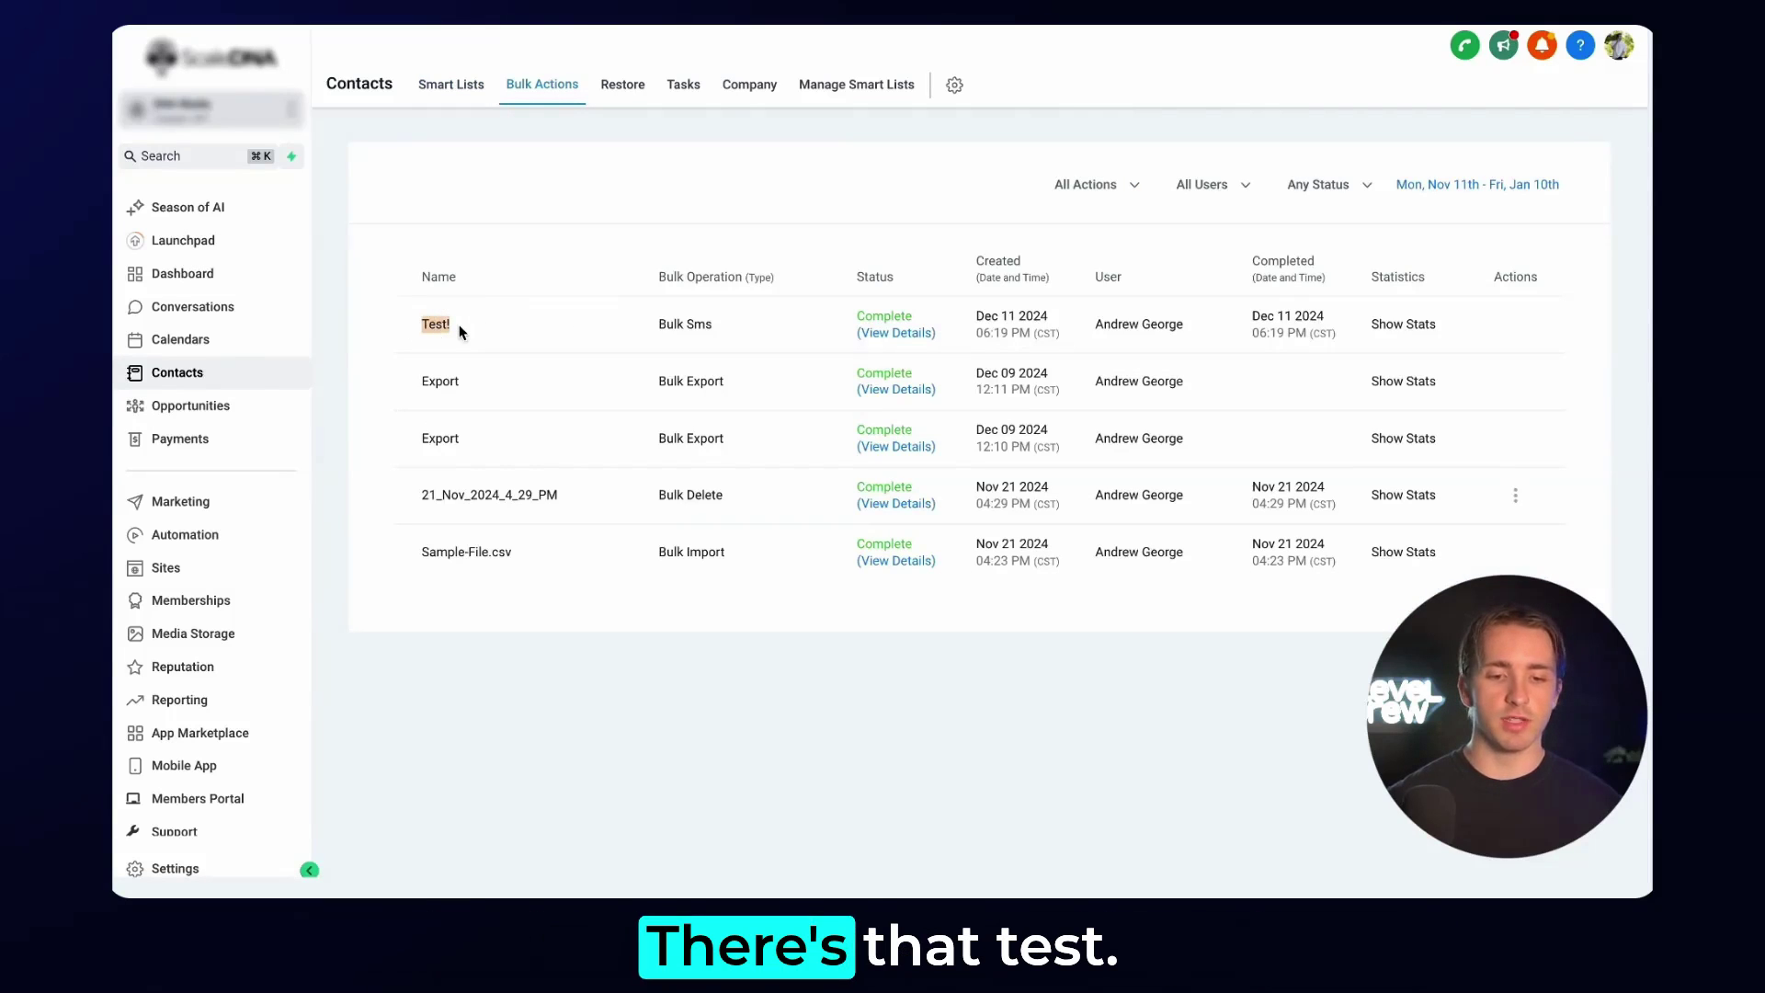
{"action": "left_click_drag", "start_coordinate": [639, 346], "coordinate": [736, 347]}
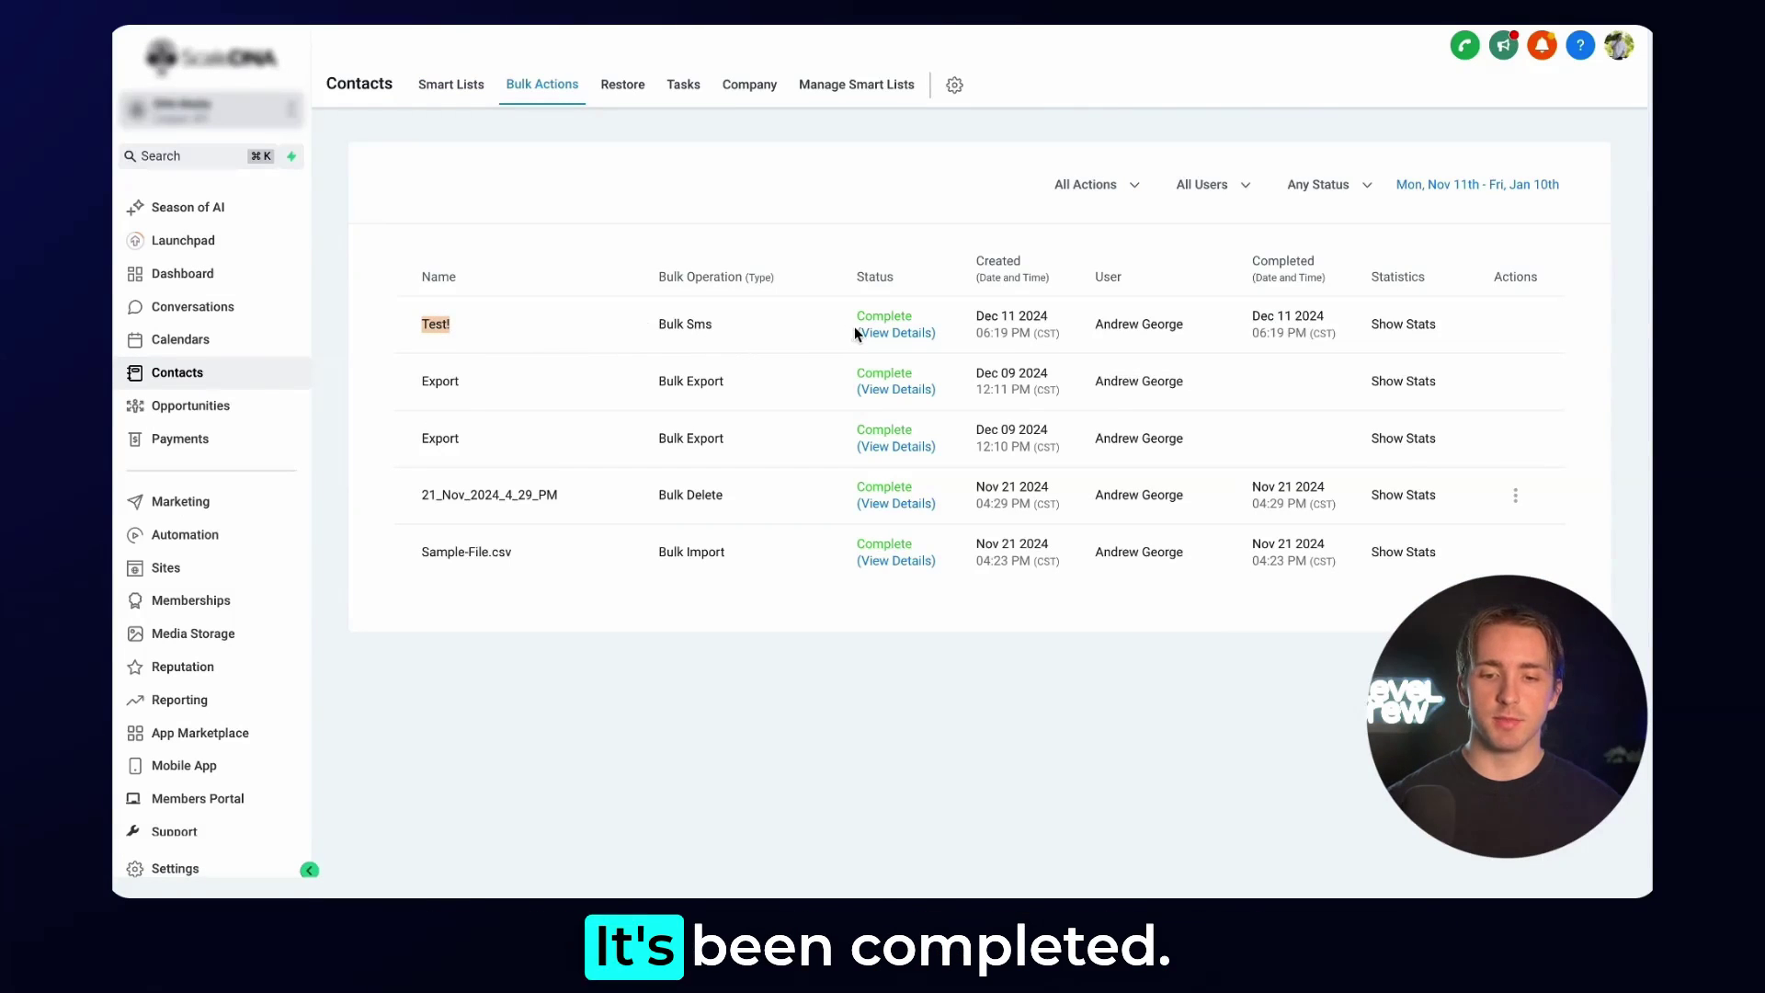
{"action": "left_click", "coordinate": [1393, 331]}
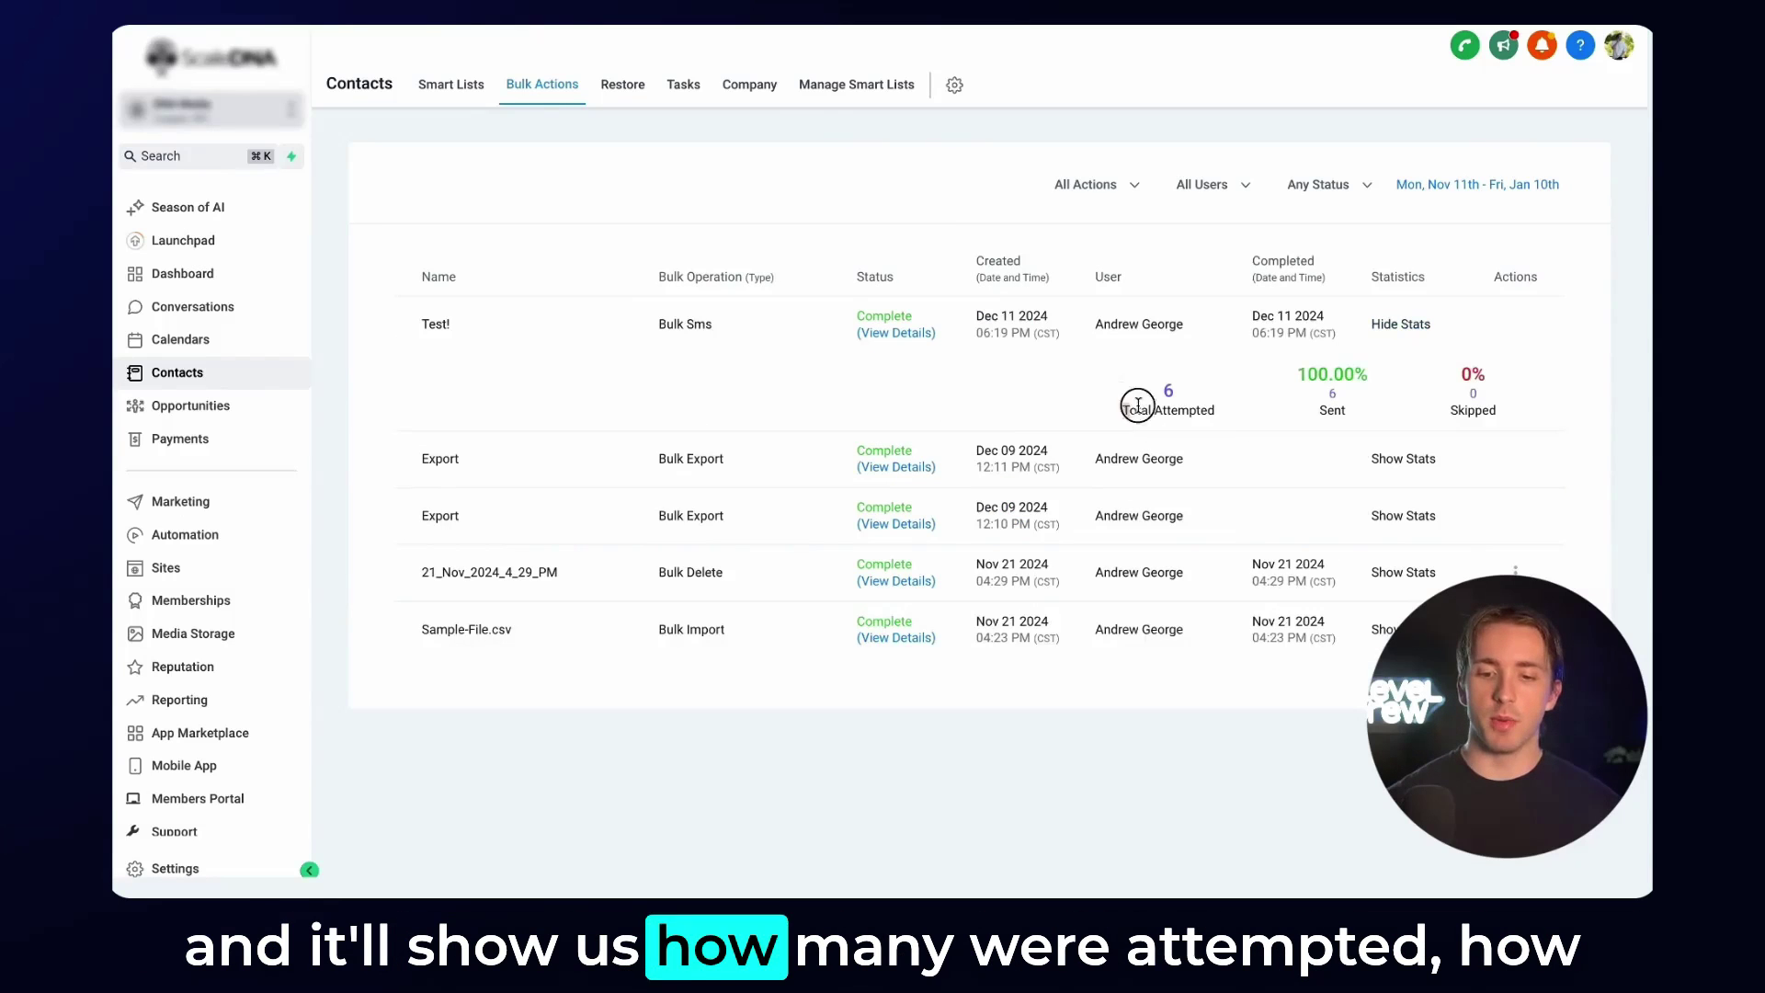
{"action": "left_click", "coordinate": [1345, 397]}
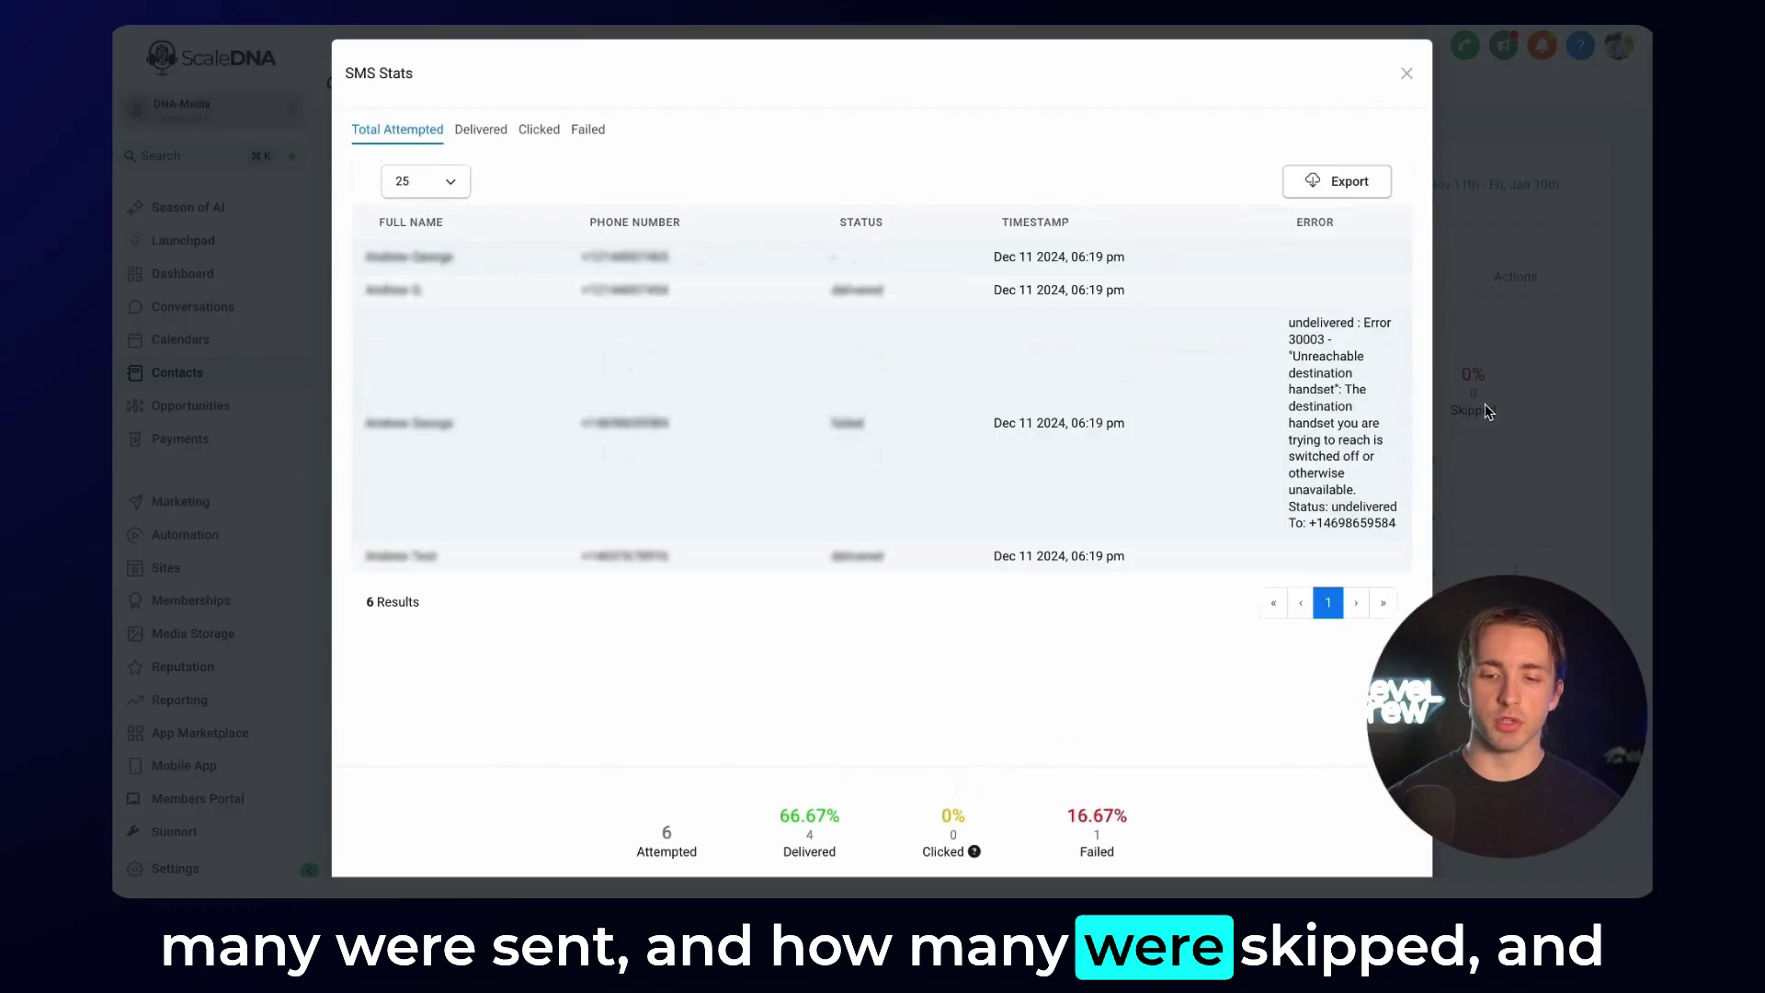